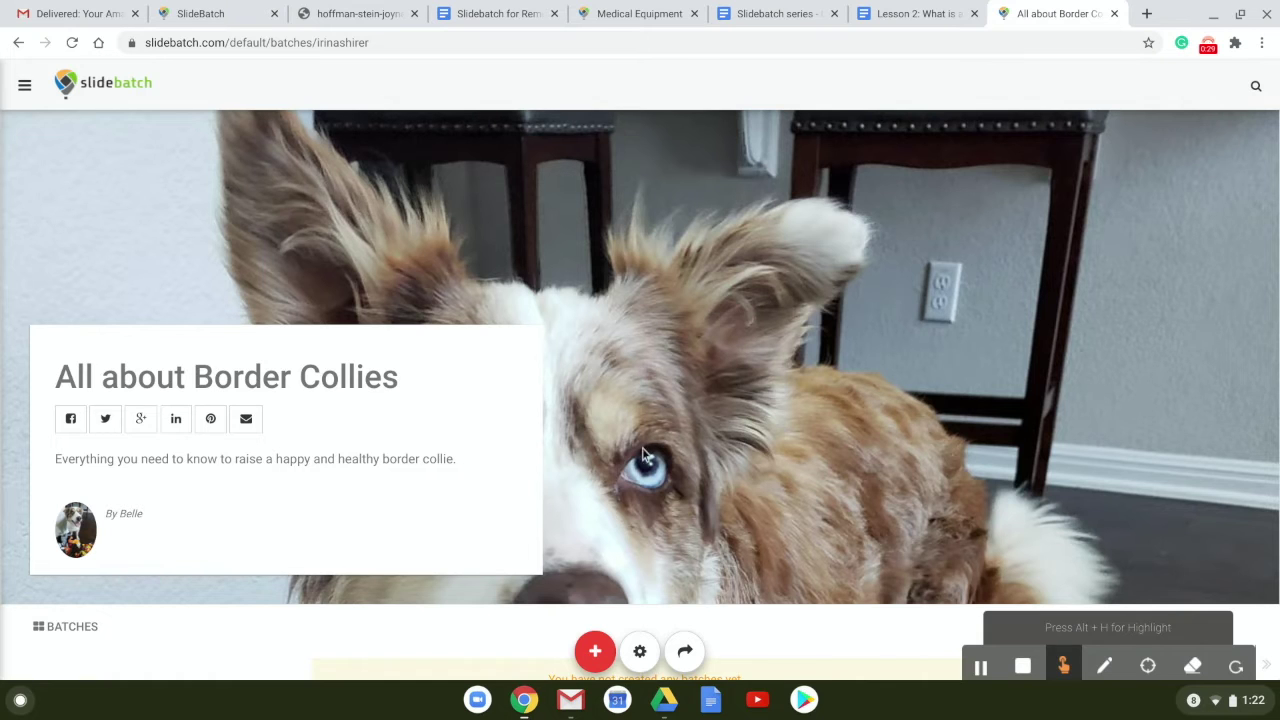
# Start a new batch titled 'How to Train a Border Collie not to Bark'.
pyautogui.scroll(-1, 733, 435)
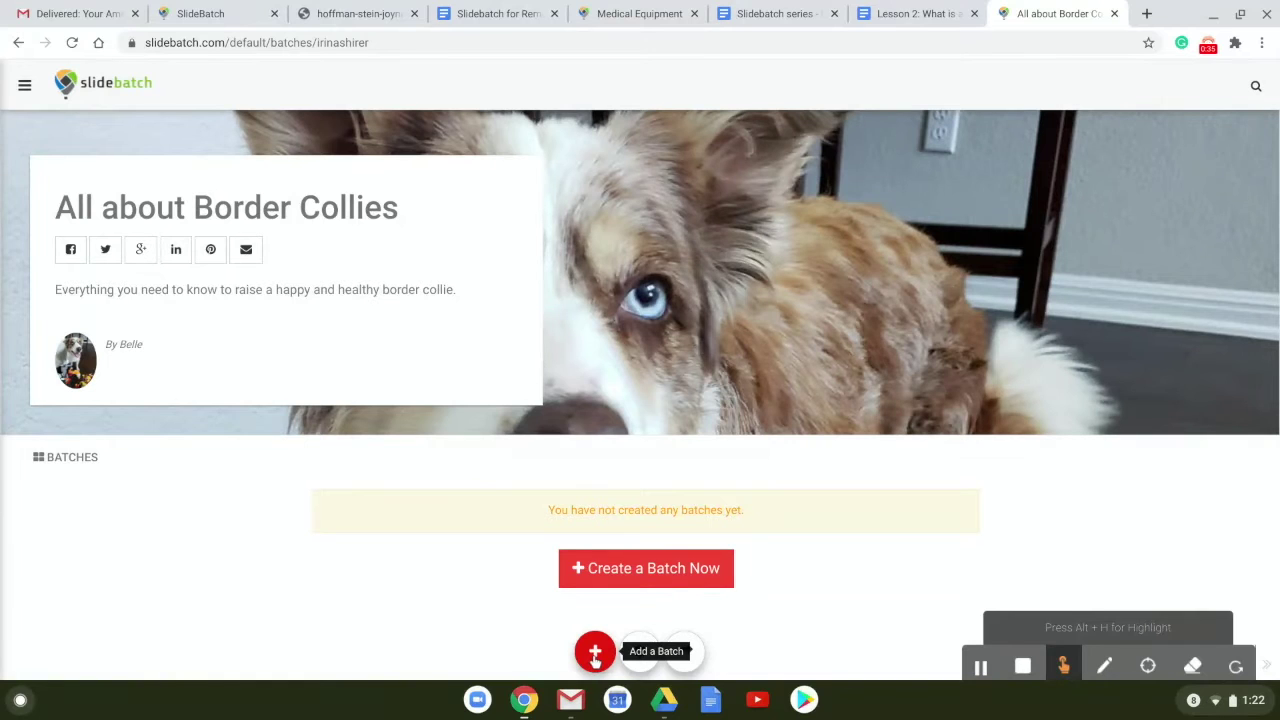
pyautogui.click(631, 577)
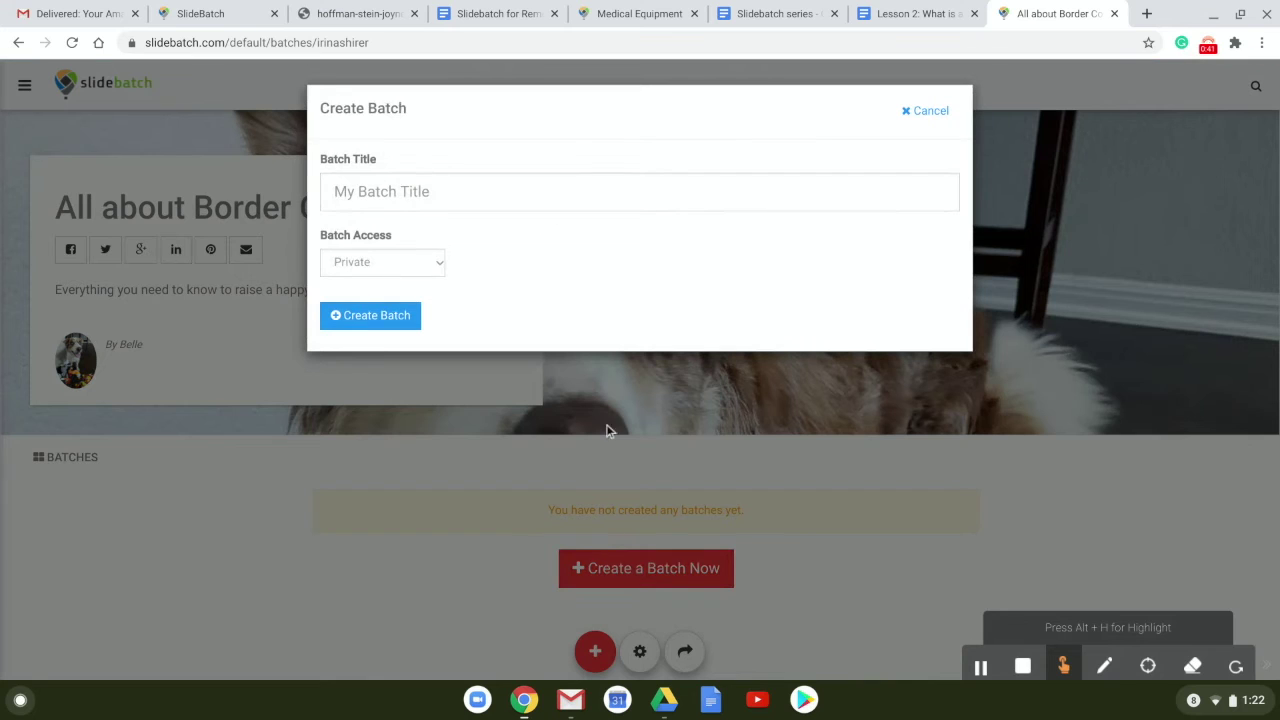
pyautogui.click(512, 199)
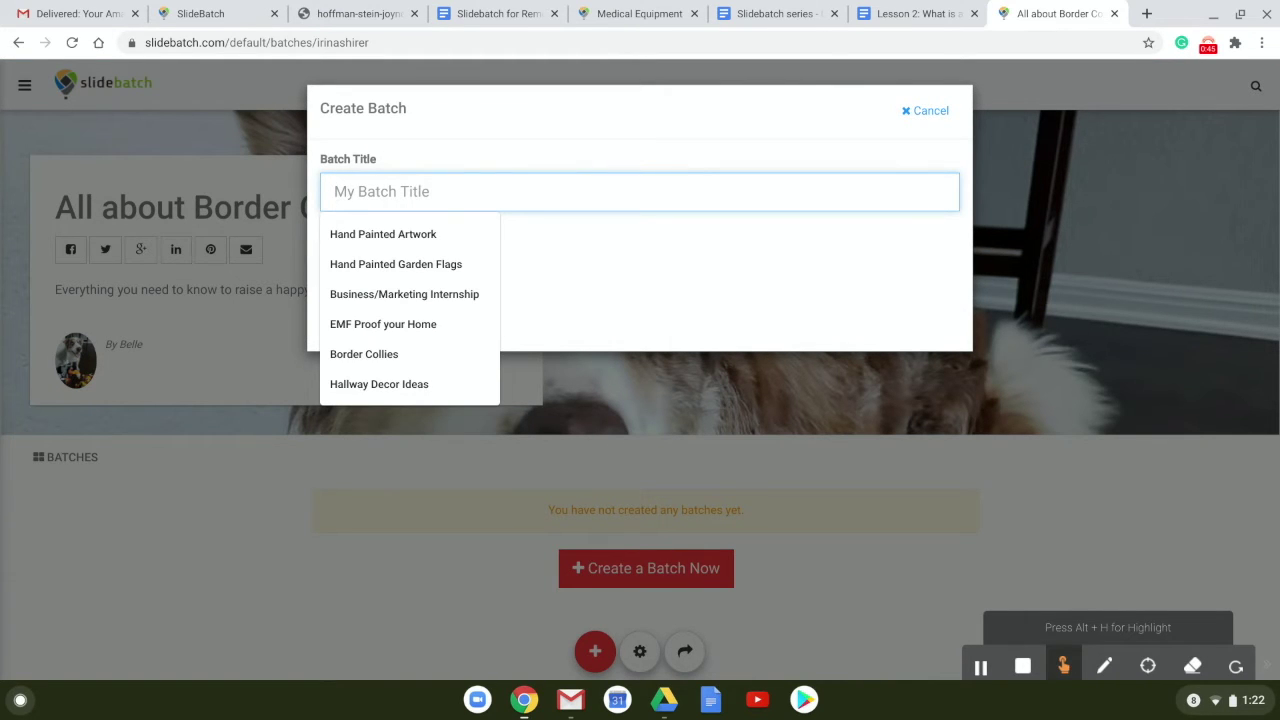
pyautogui.write('How to')
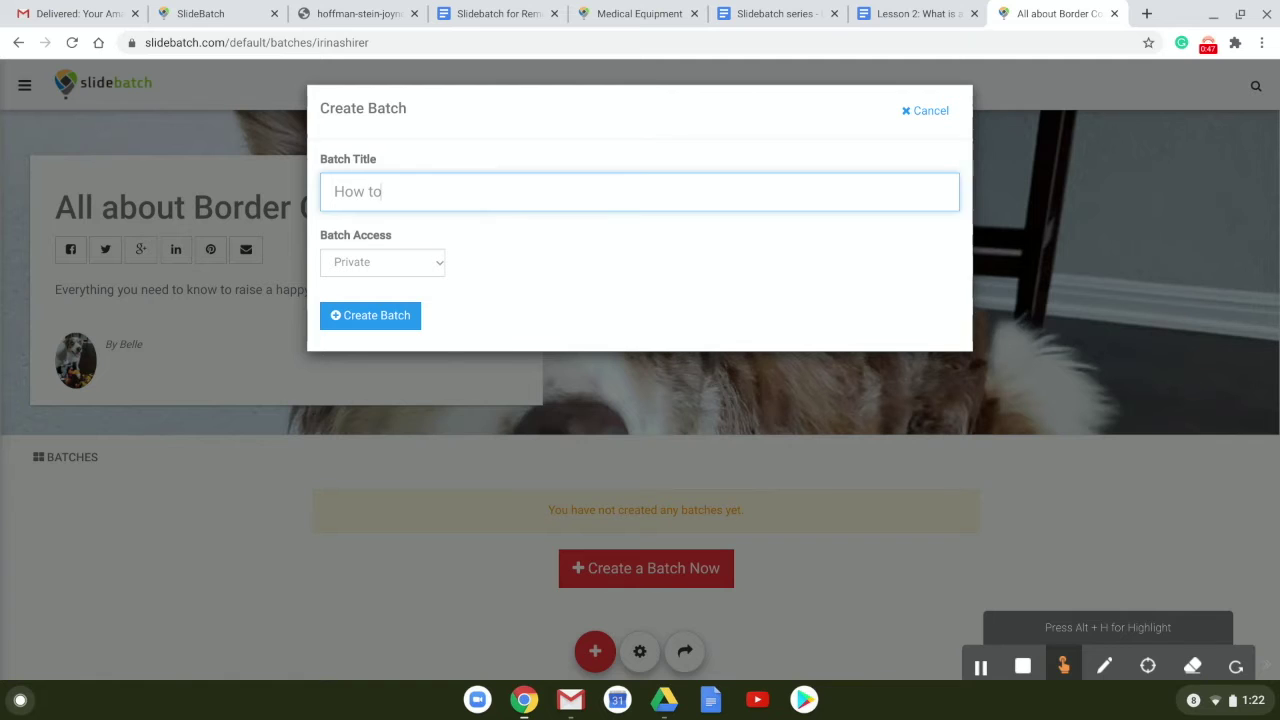
pyautogui.write(' tr')
pyautogui.press('BackSpace')
pyautogui.press('BackSpace')
pyautogui.write('Train a Border')
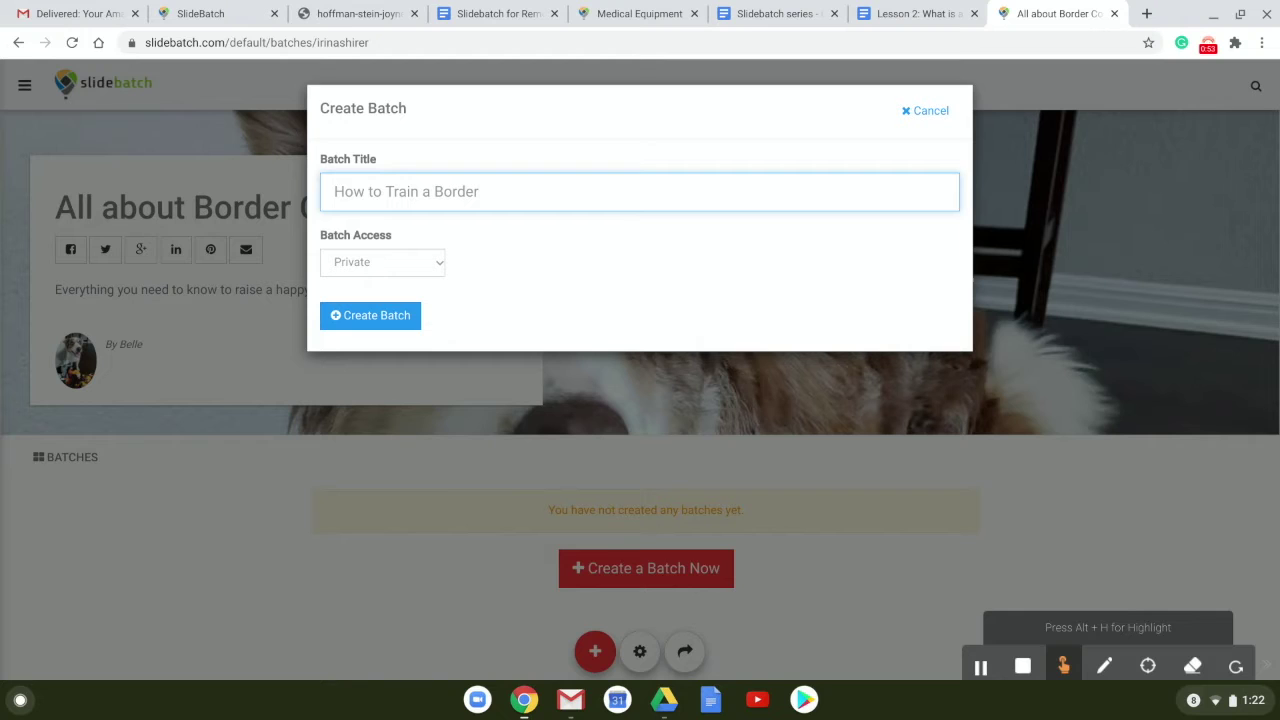
pyautogui.write(' Collie not to Bark')
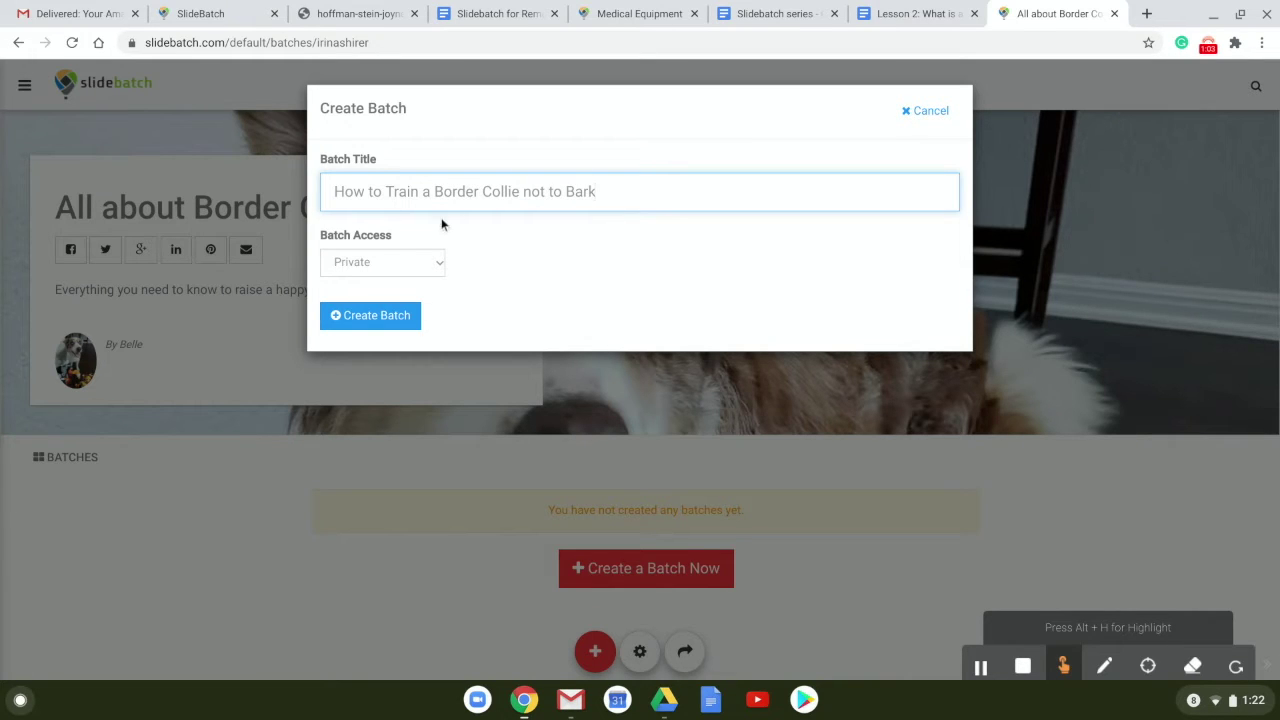
# Set the batch access to Public and the public category to General.
pyautogui.click(440, 263)
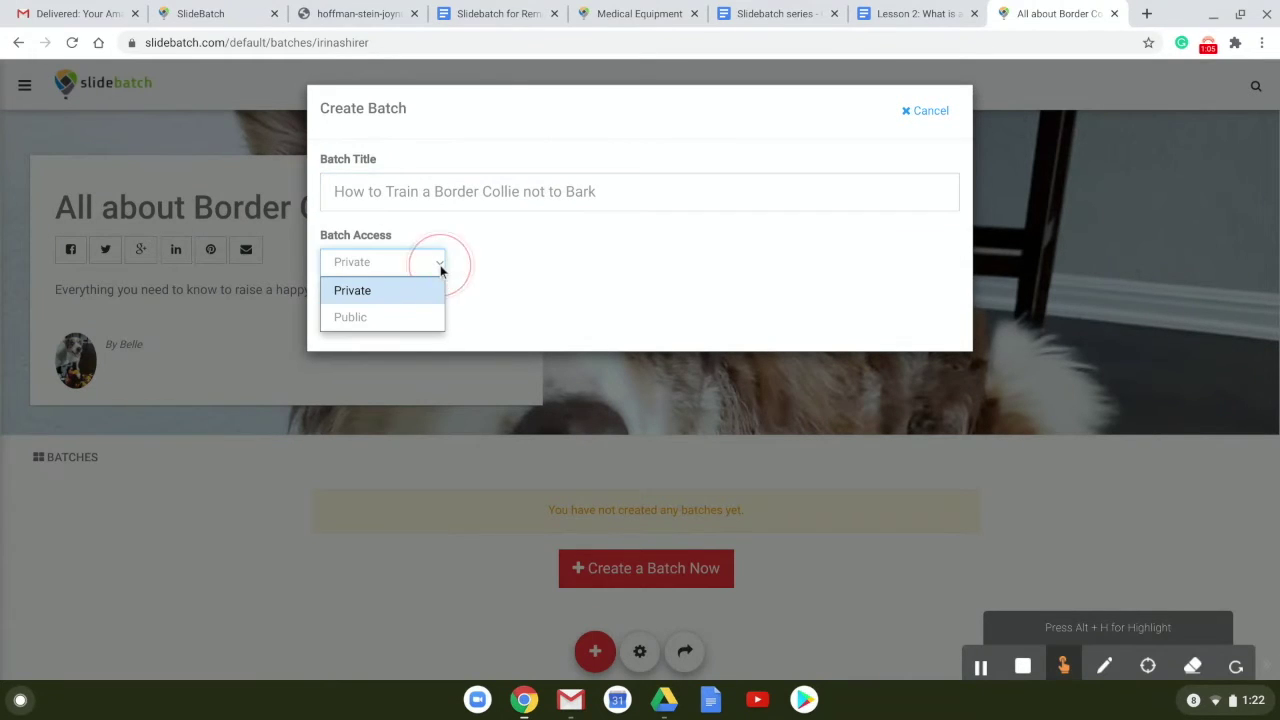
pyautogui.click(377, 318)
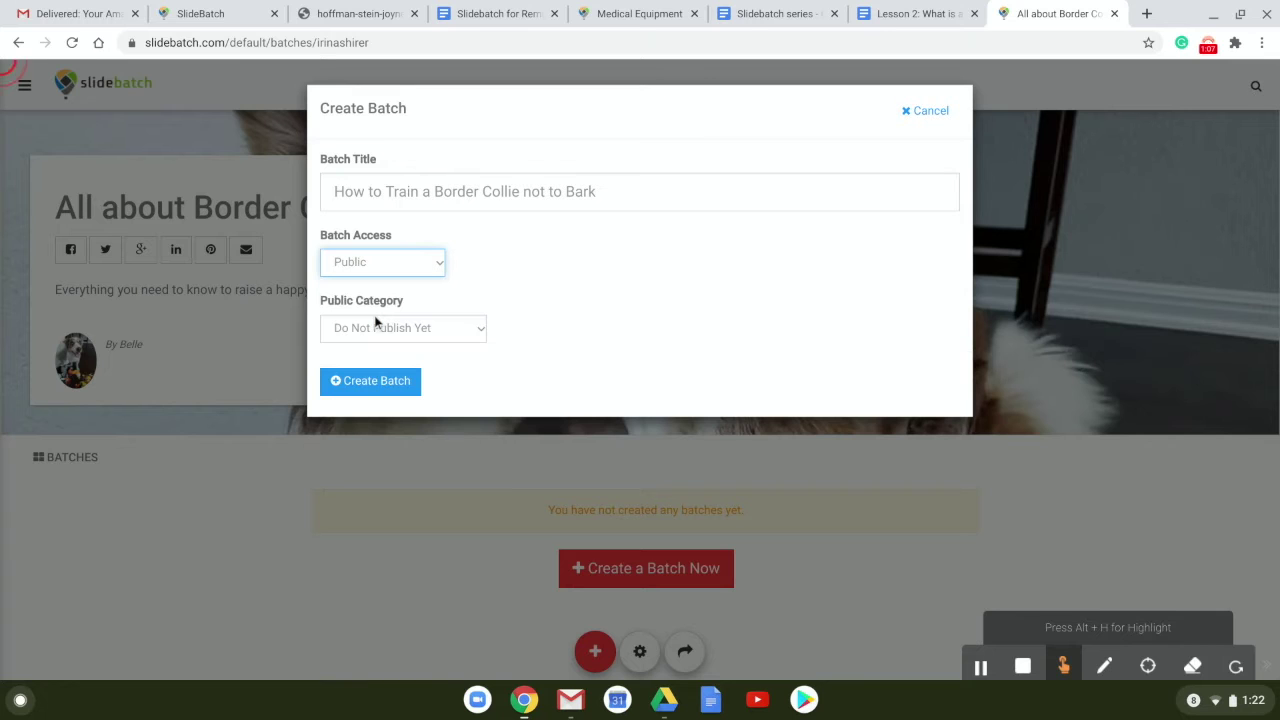
pyautogui.click(472, 328)
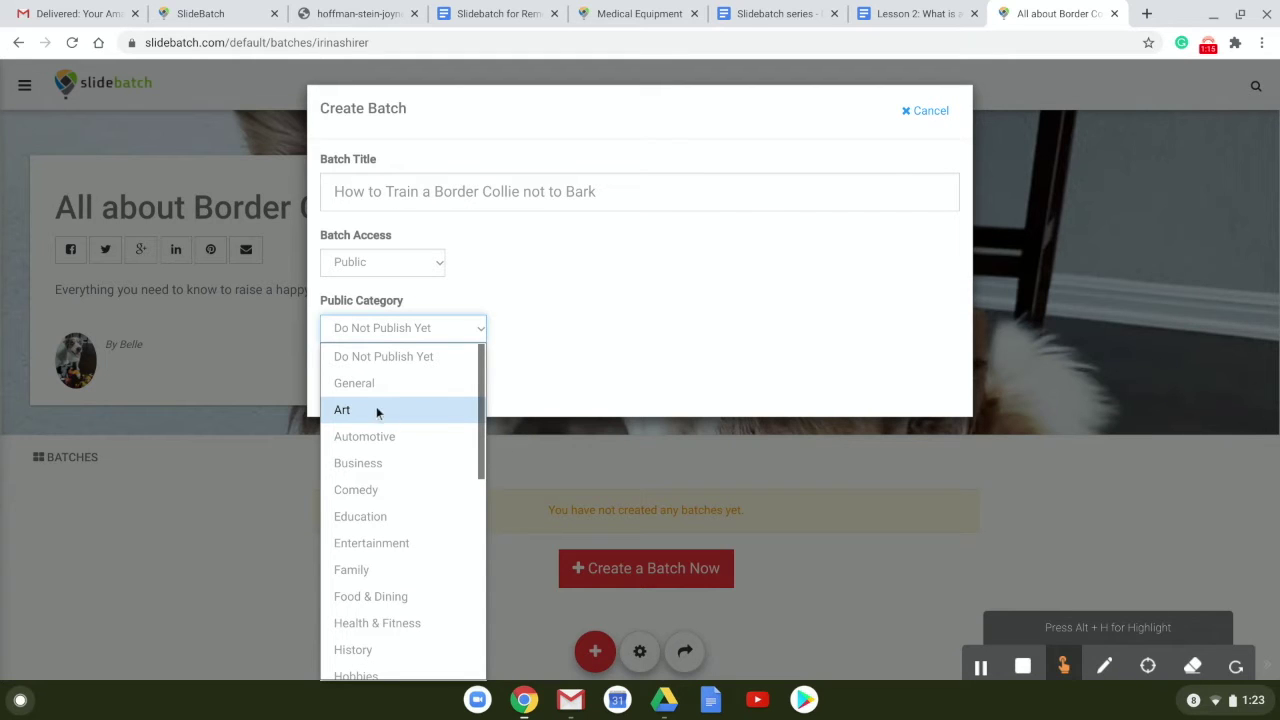
pyautogui.click(361, 385)
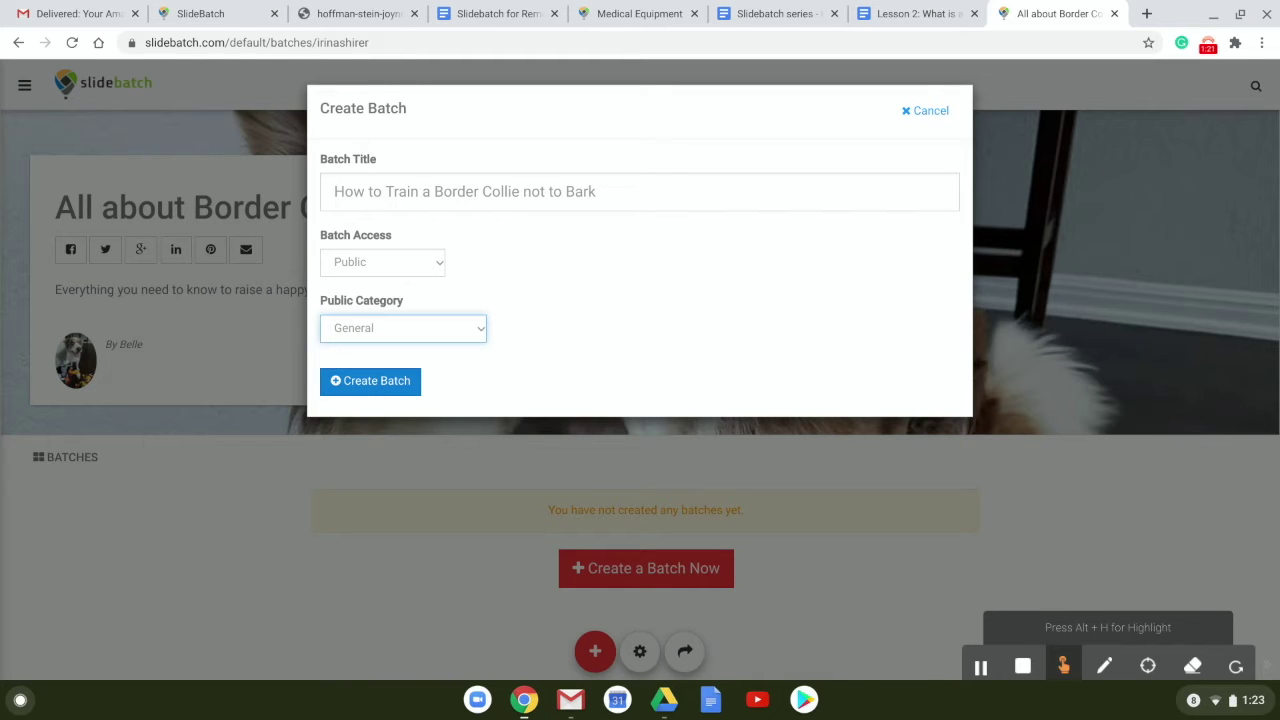
# Create the batch and let its page load with the default blue cover.
pyautogui.click(364, 382)
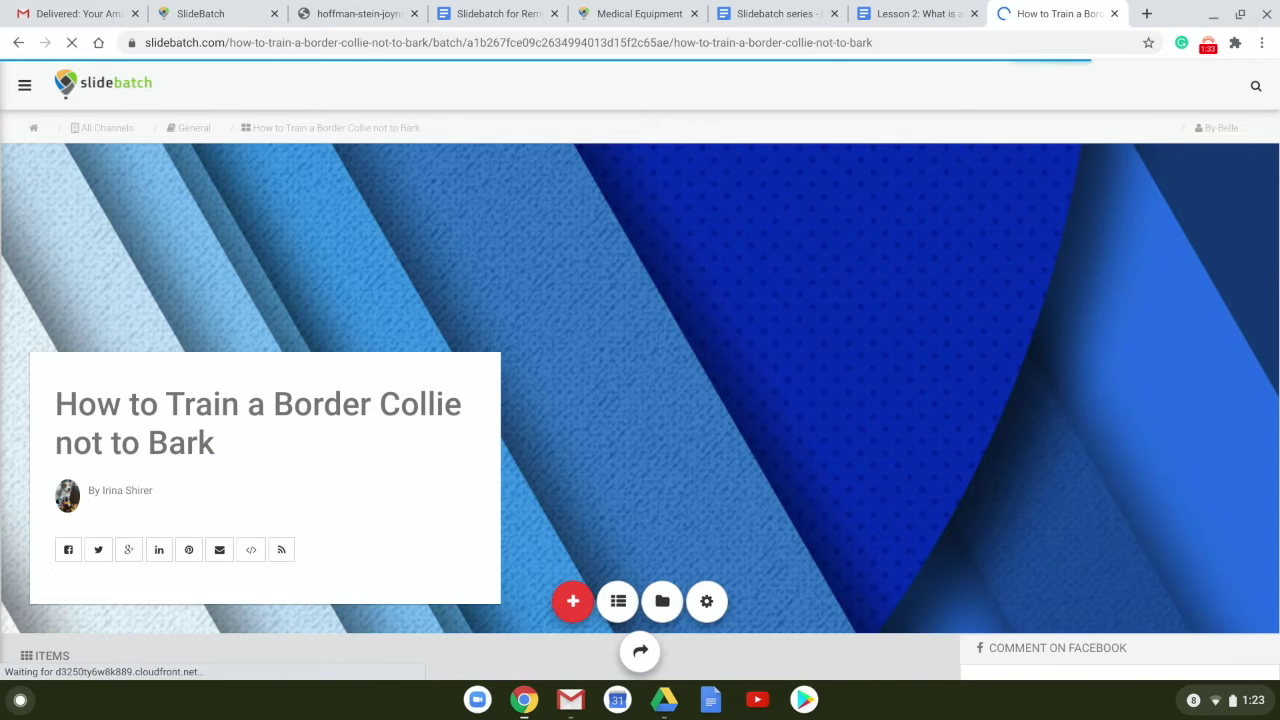
pyautogui.moveTo(1063, 665)
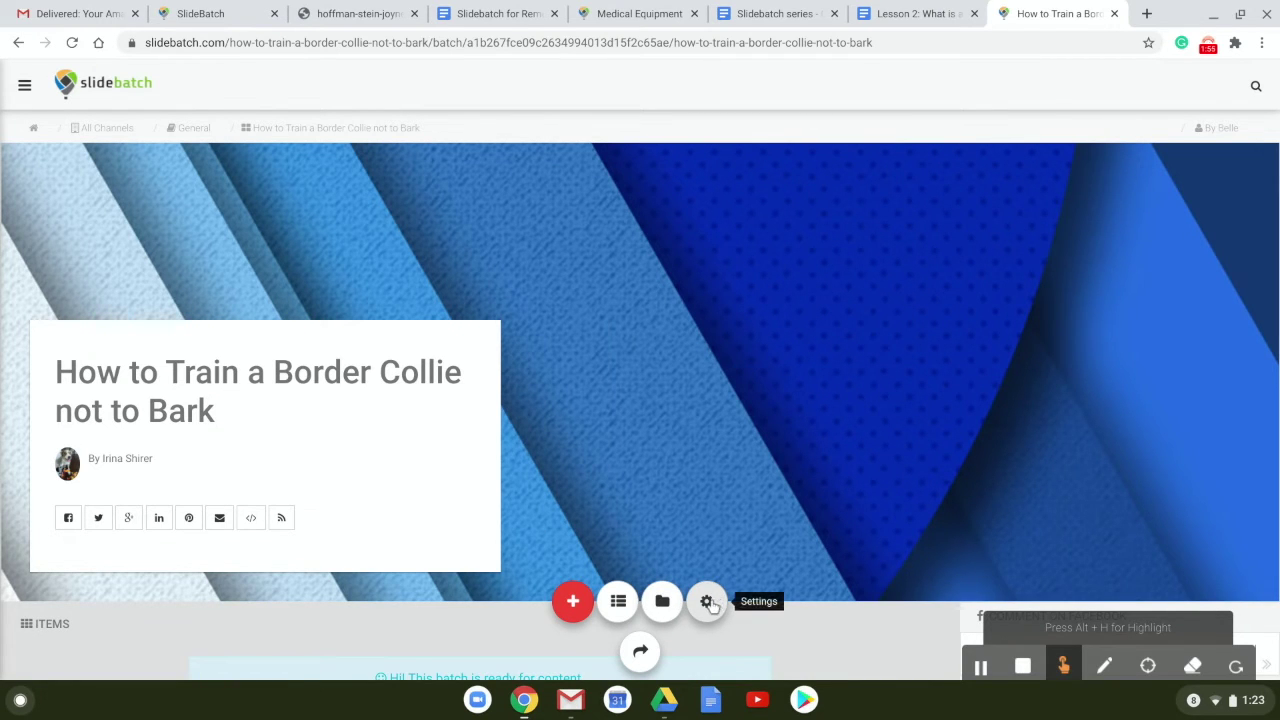
# Web-search cover images for 'border collie barking' and set the first barking collie photo as cover.
pyautogui.click(708, 602)
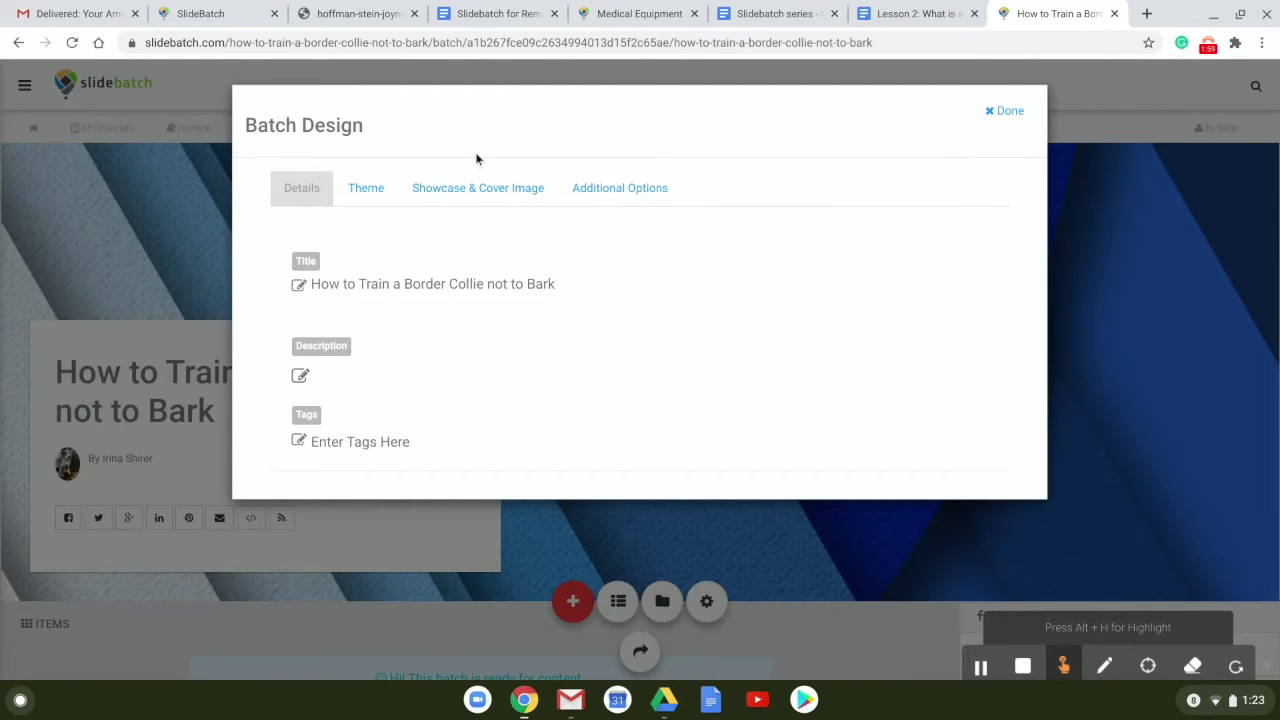
pyautogui.click(478, 190)
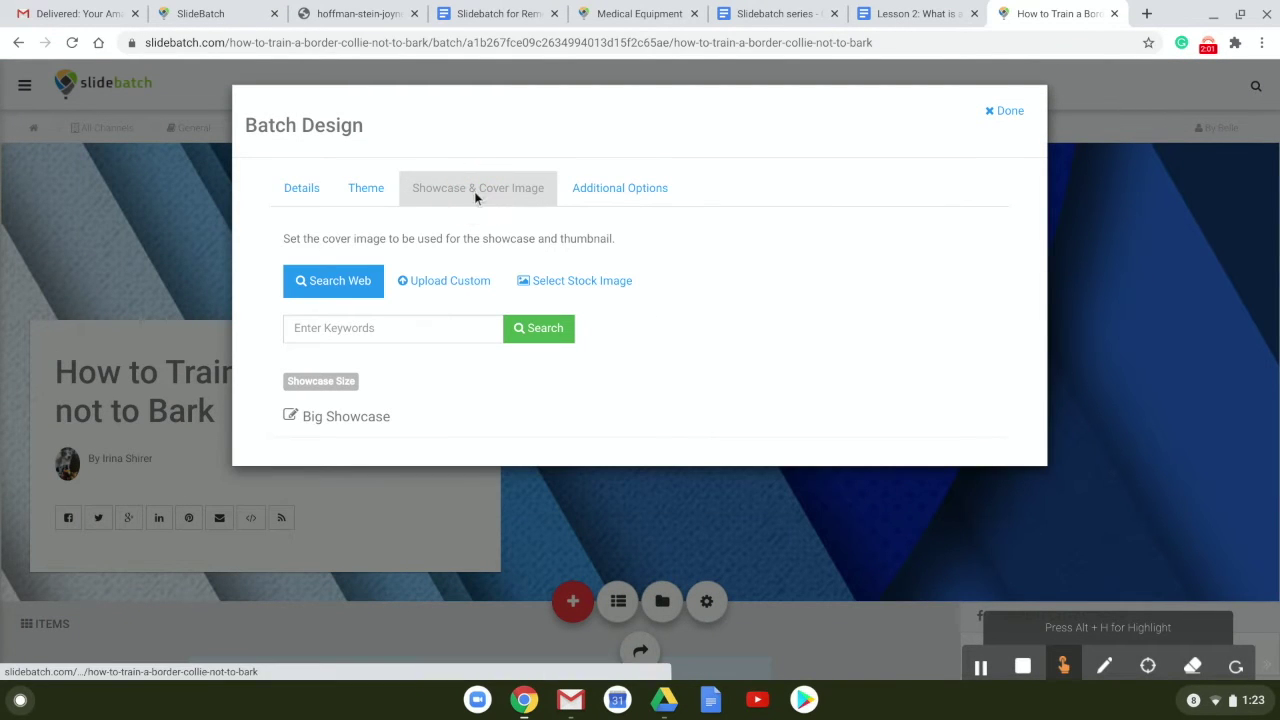
pyautogui.click(425, 327)
pyautogui.write('T')
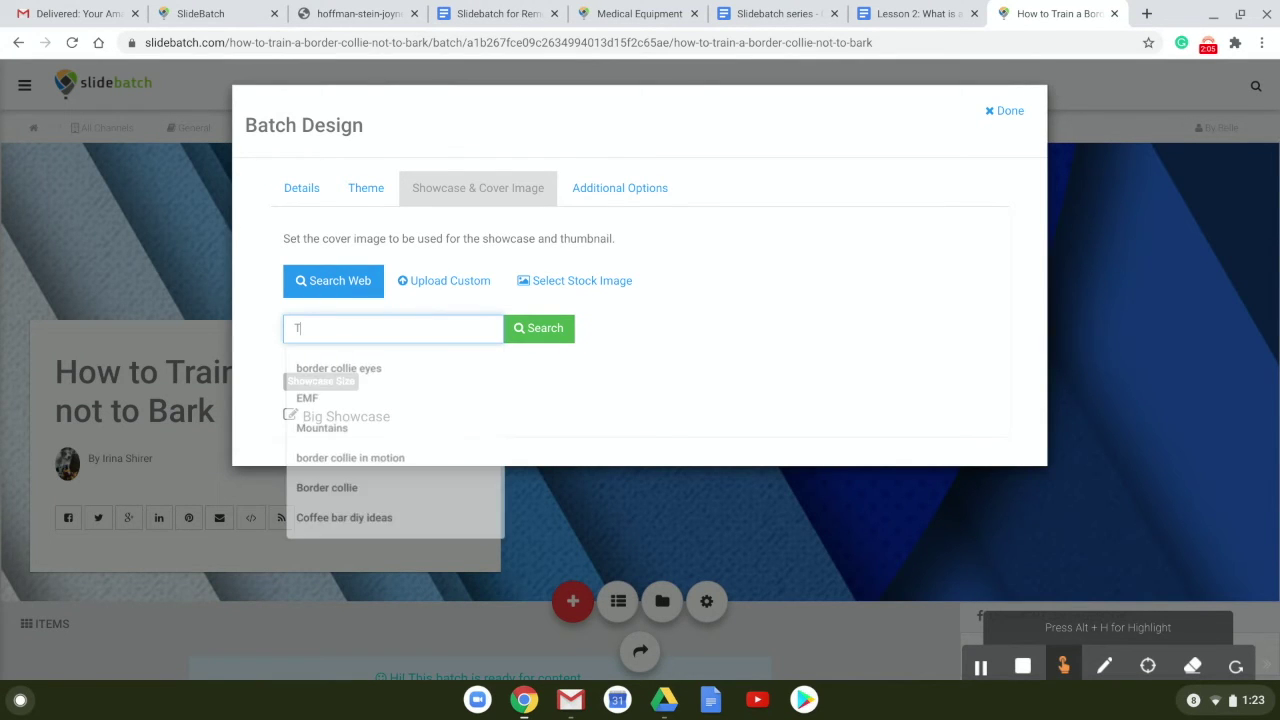
pyautogui.write('raining bor')
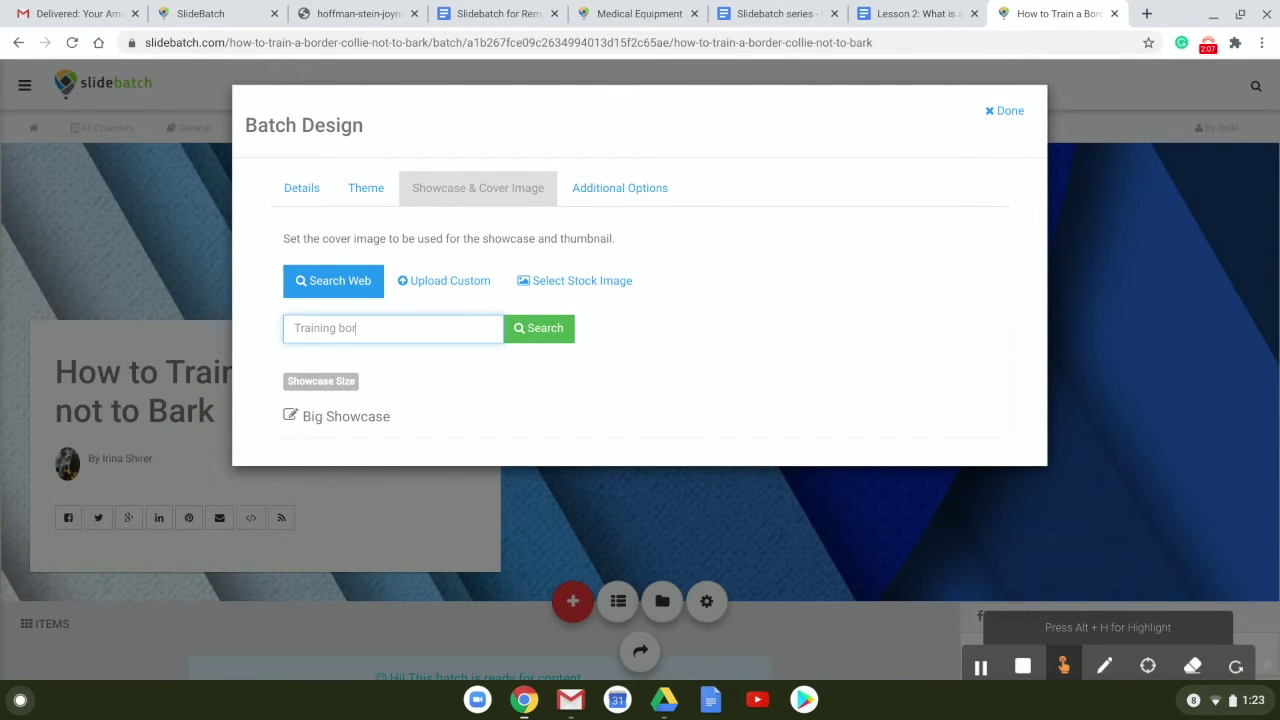
pyautogui.write('der collie')
pyautogui.press('Return')
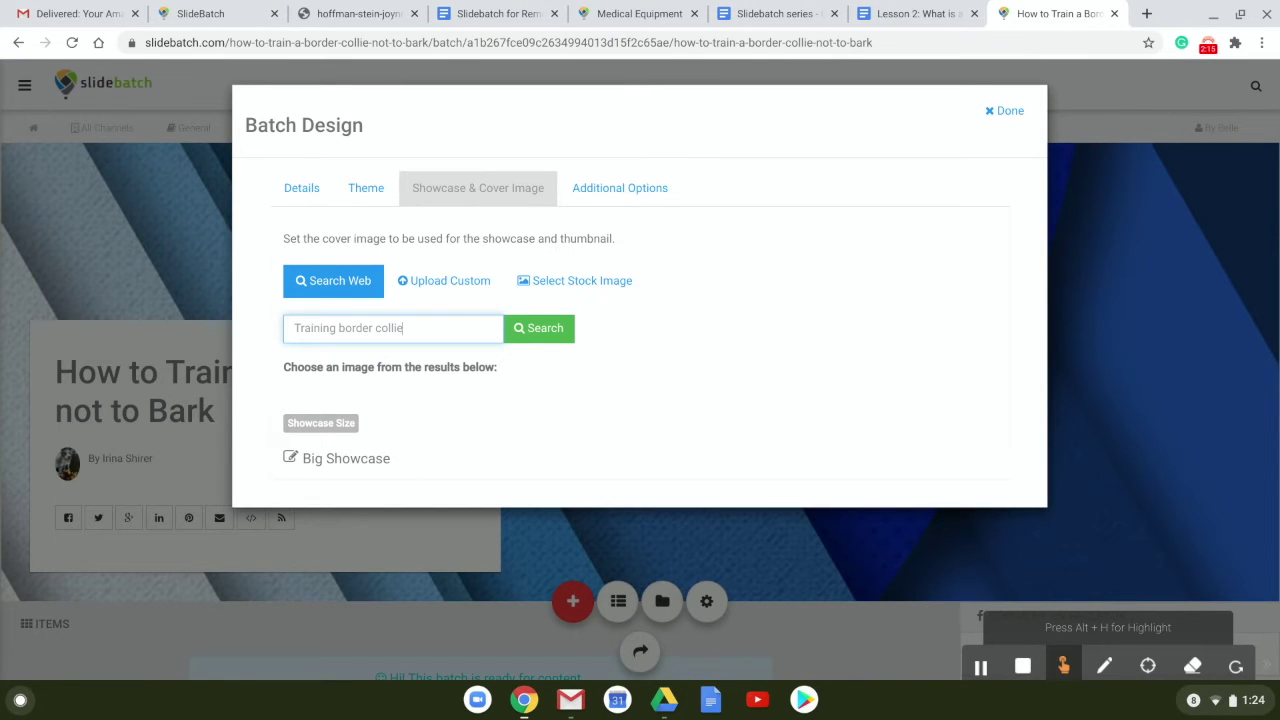
pyautogui.press('BackSpace')
pyautogui.press('BackSpace')
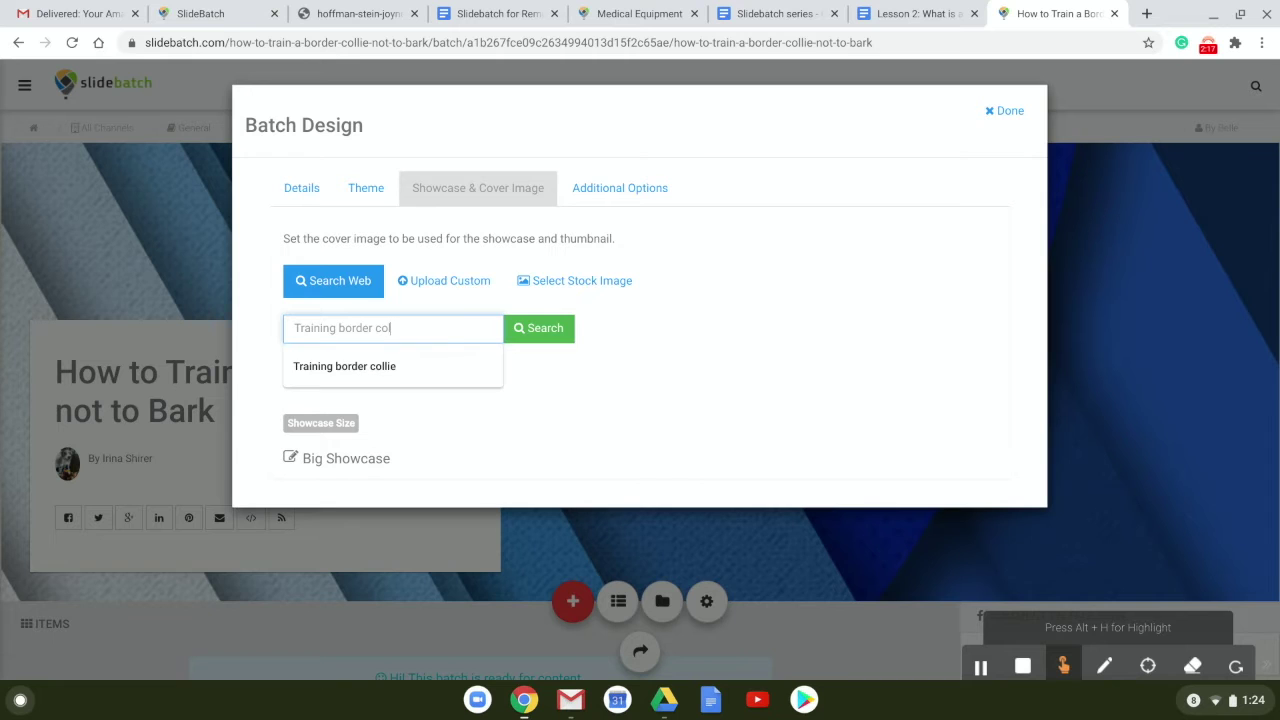
pyautogui.press('BackSpace')
pyautogui.press('BackSpace')
pyautogui.press('BackSpace')
pyautogui.press('BackSpace')
pyautogui.press('BackSpace')
pyautogui.press('BackSpace')
pyautogui.press('BackSpace')
pyautogui.press('BackSpace')
pyautogui.press('BackSpace')
pyautogui.press('BackSpace')
pyautogui.press('BackSpace')
pyautogui.press('BackSpace')
pyautogui.press('BackSpace')
pyautogui.press('BackSpace')
pyautogui.press('BackSpace')
pyautogui.press('BackSpace')
pyautogui.press('BackSpace')
pyautogui.press('BackSpace')
pyautogui.write('border')
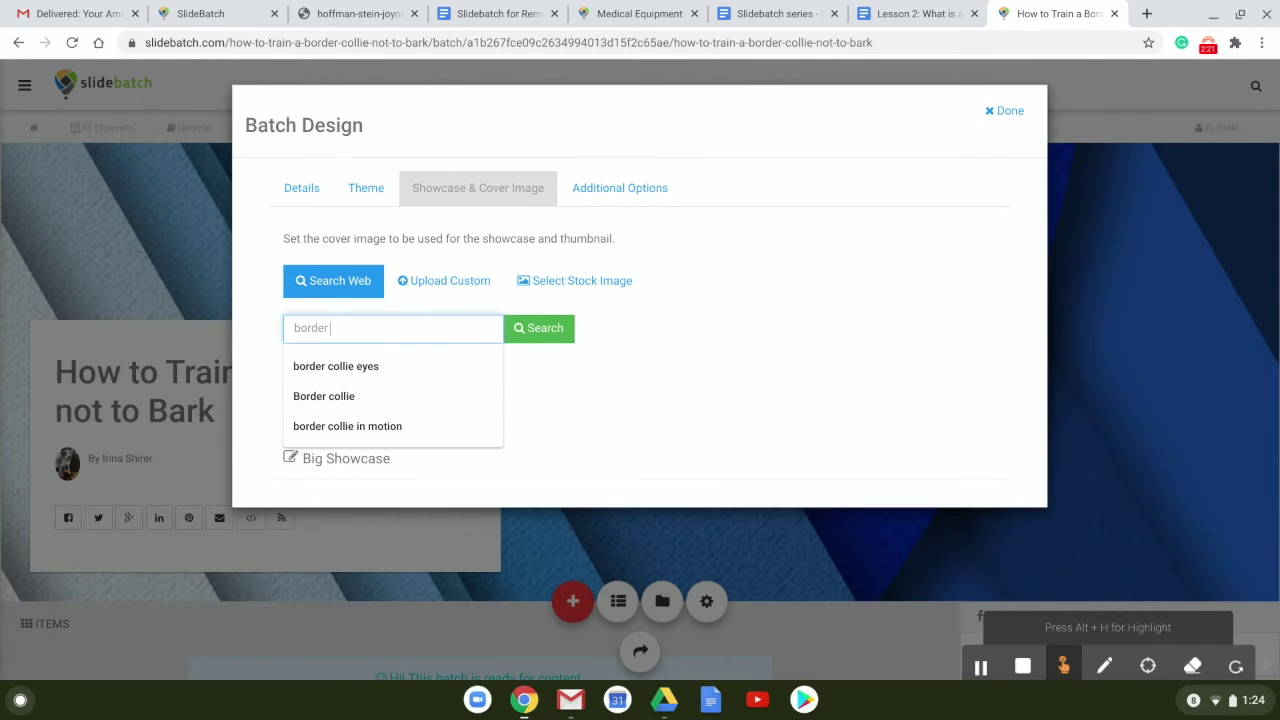
pyautogui.write(' collie barking')
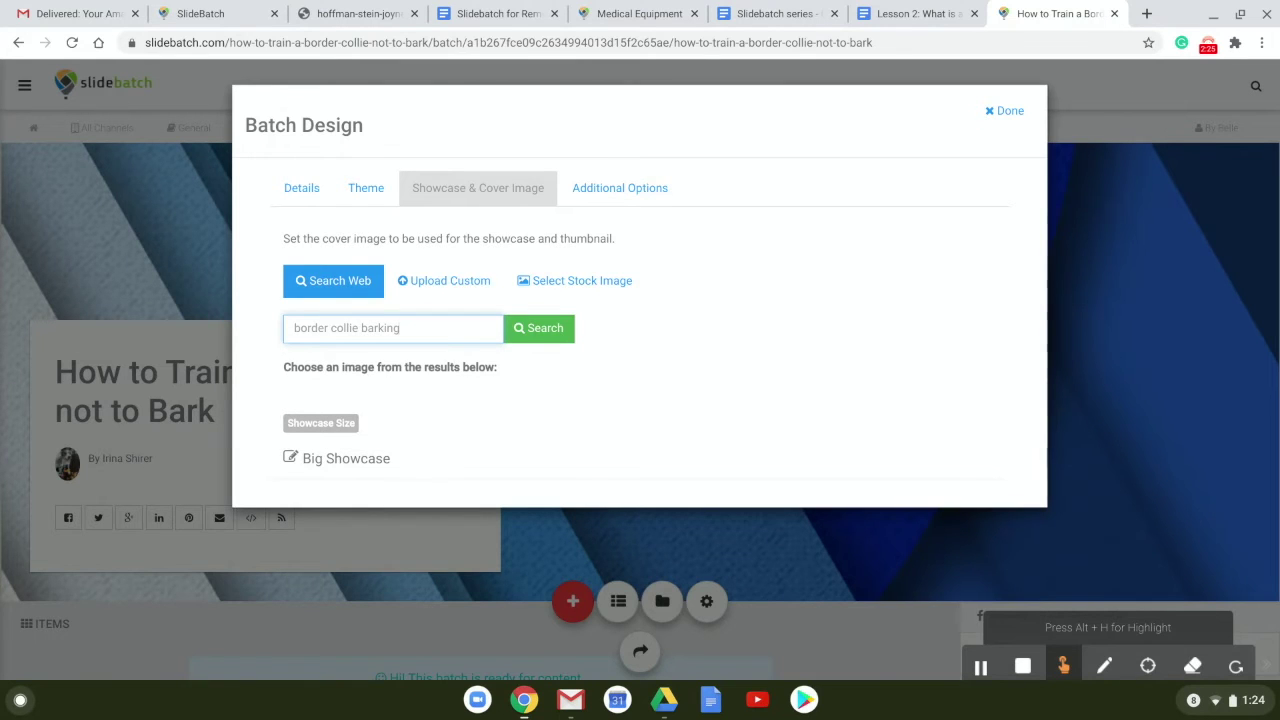
pyautogui.press('Return')
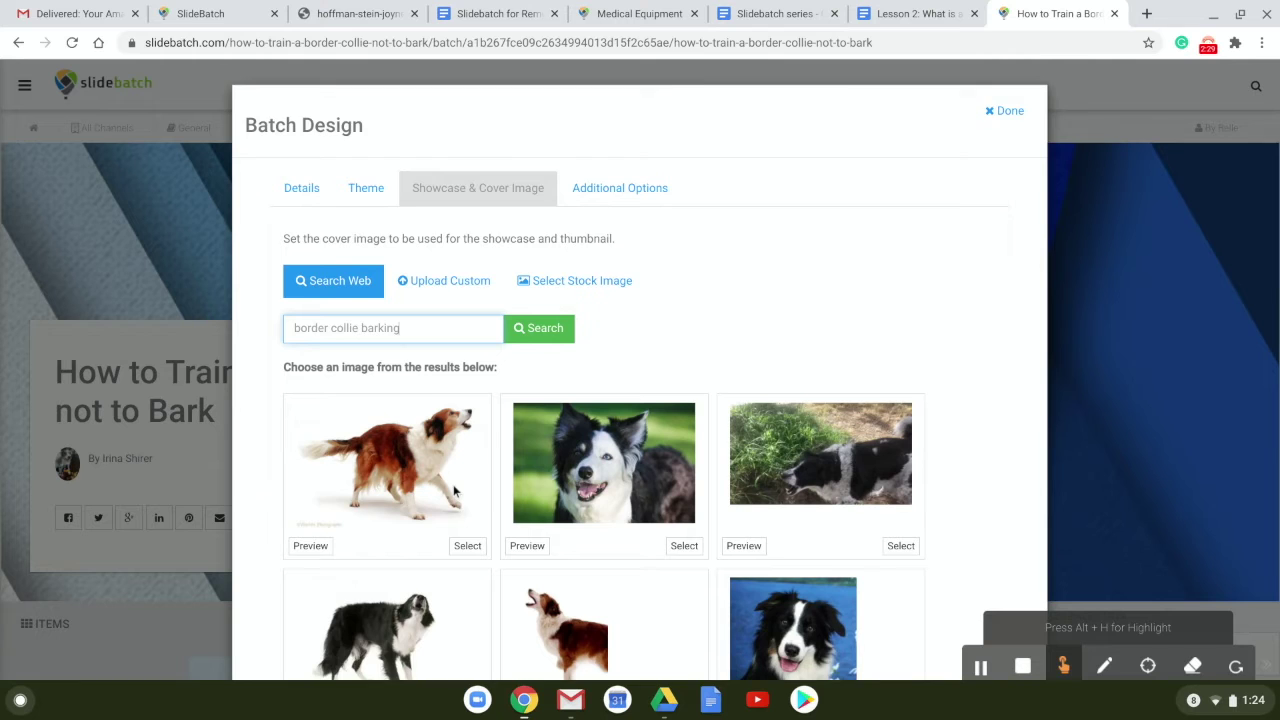
pyautogui.scroll(-1, 450, 484)
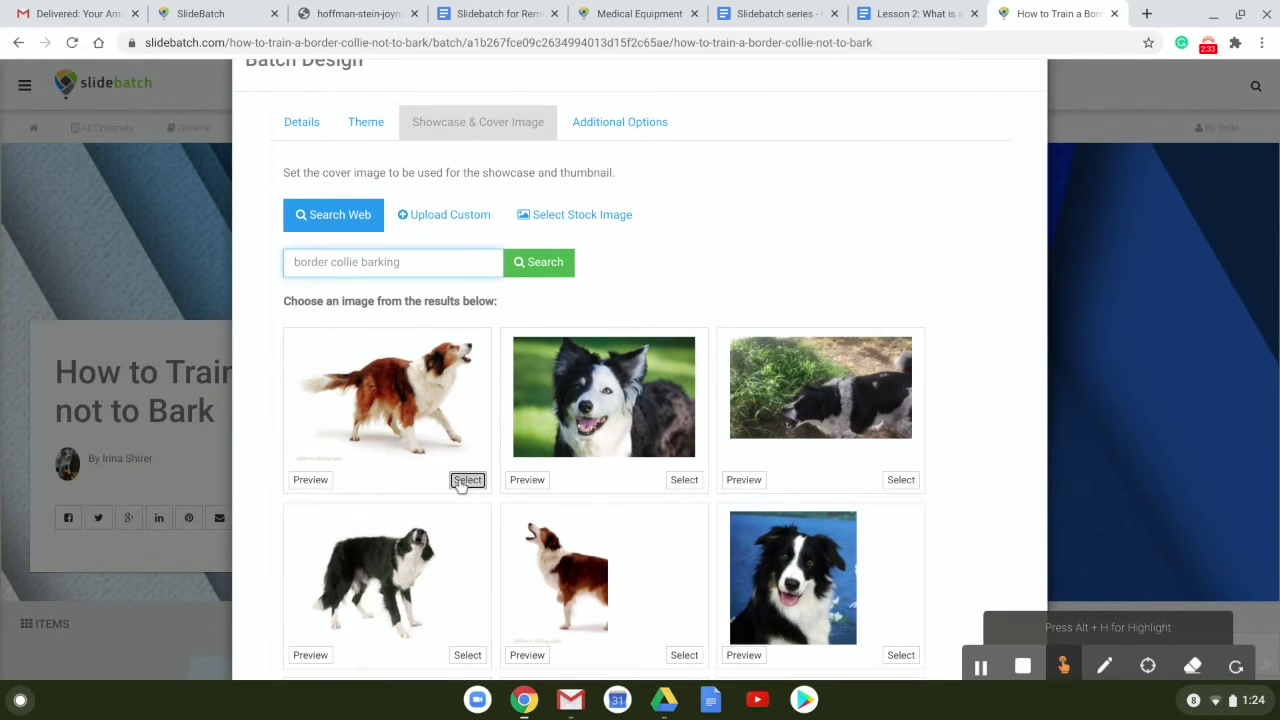
pyautogui.click(463, 482)
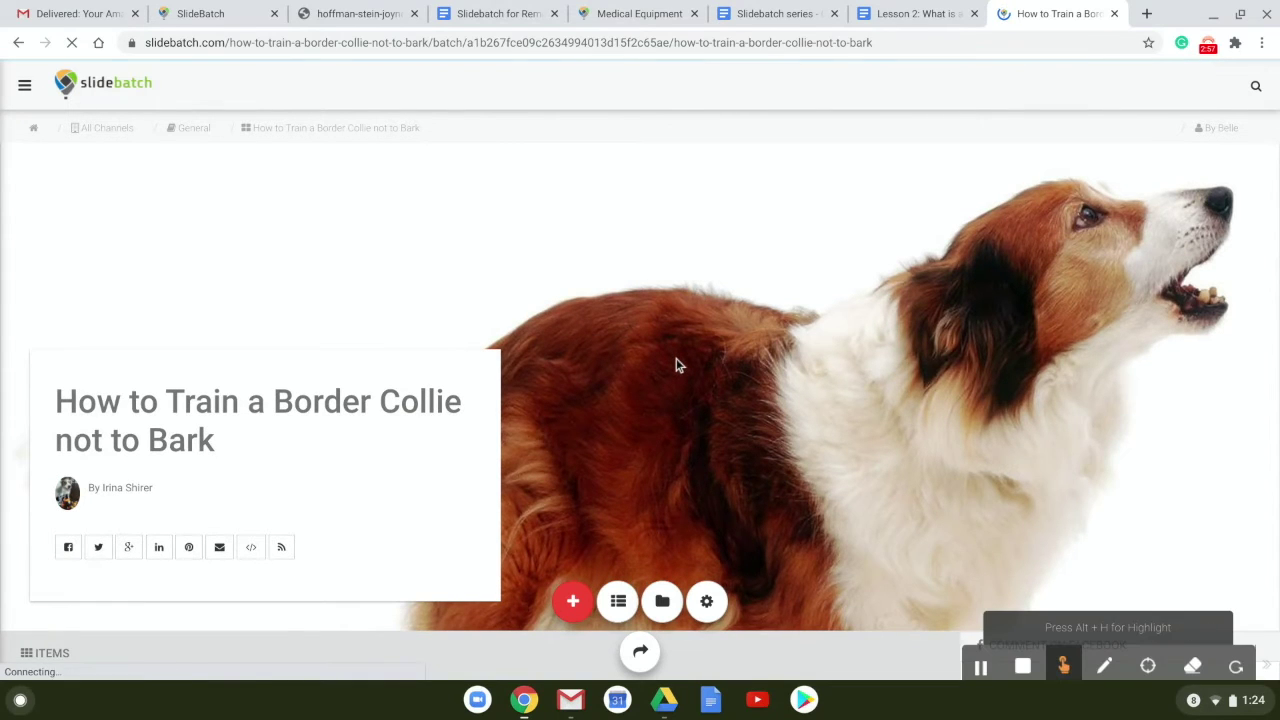
# Scroll down past the new collie cover to the empty Items section.
pyautogui.scroll(-2, 676, 366)
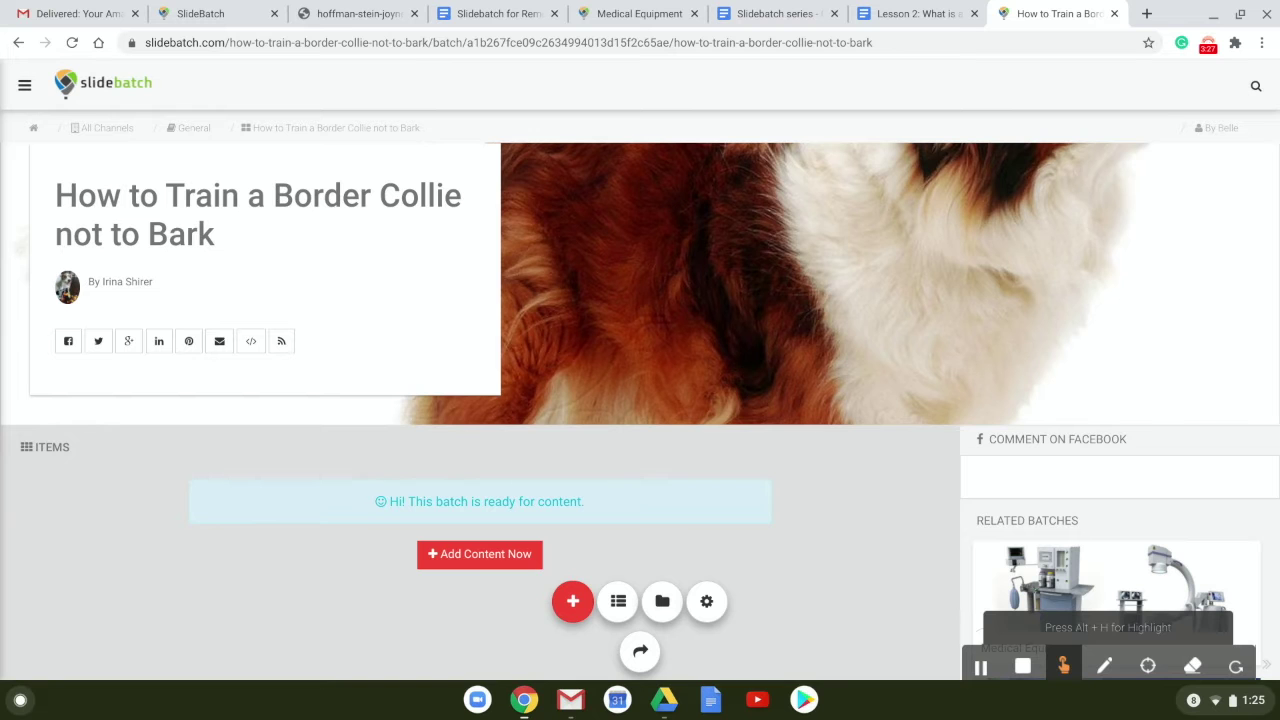
# Search Add Content for 'training video on not to bark dorder collie'.
pyautogui.click(503, 563)
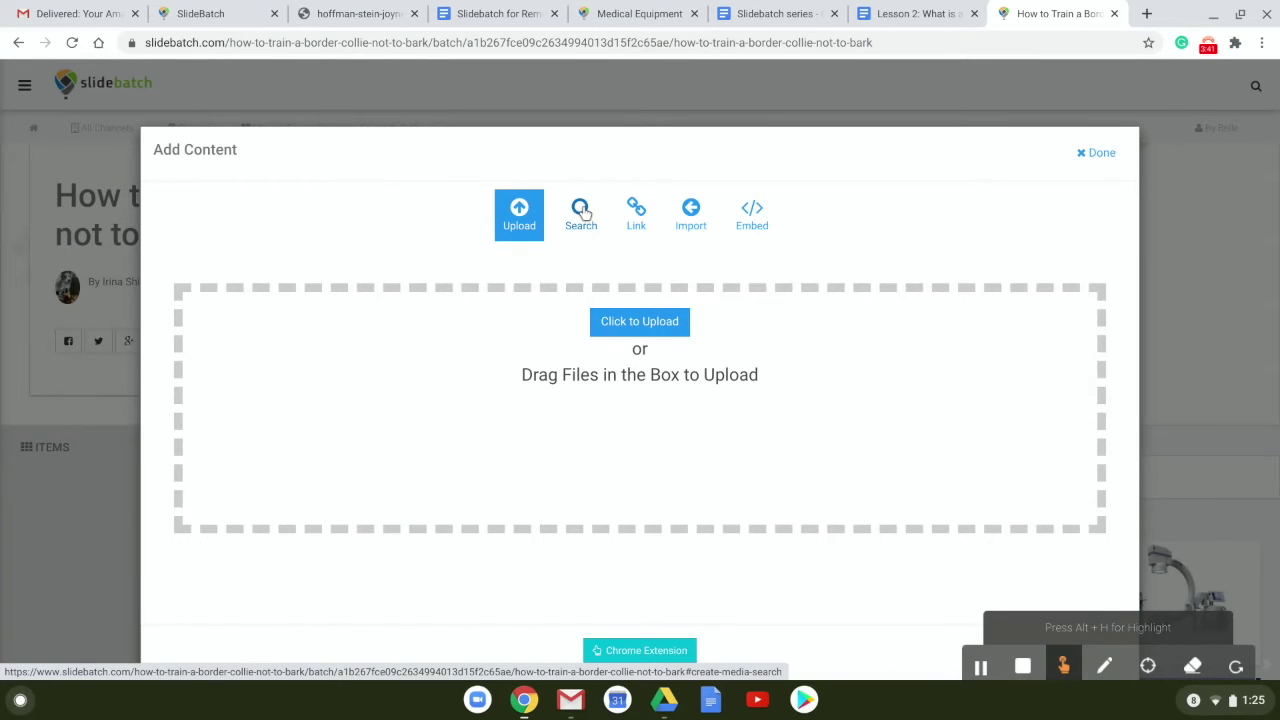
pyautogui.click(583, 212)
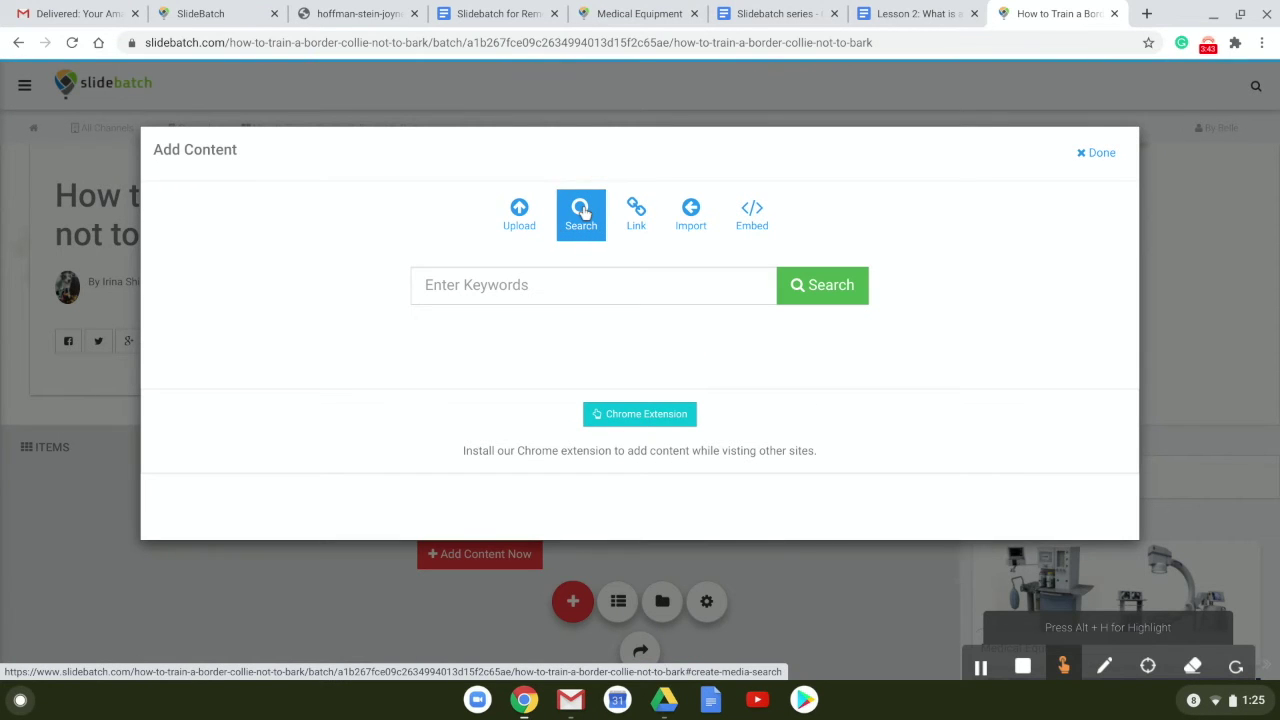
pyautogui.click(549, 286)
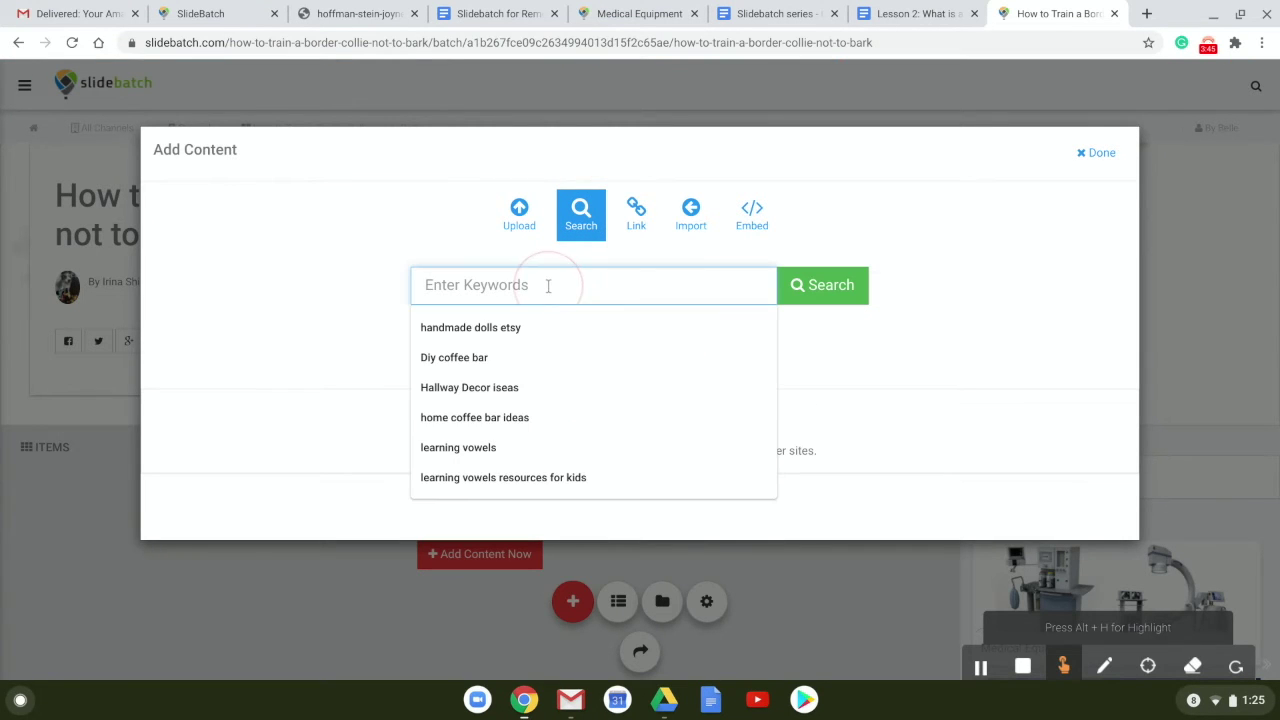
pyautogui.write('trainin')
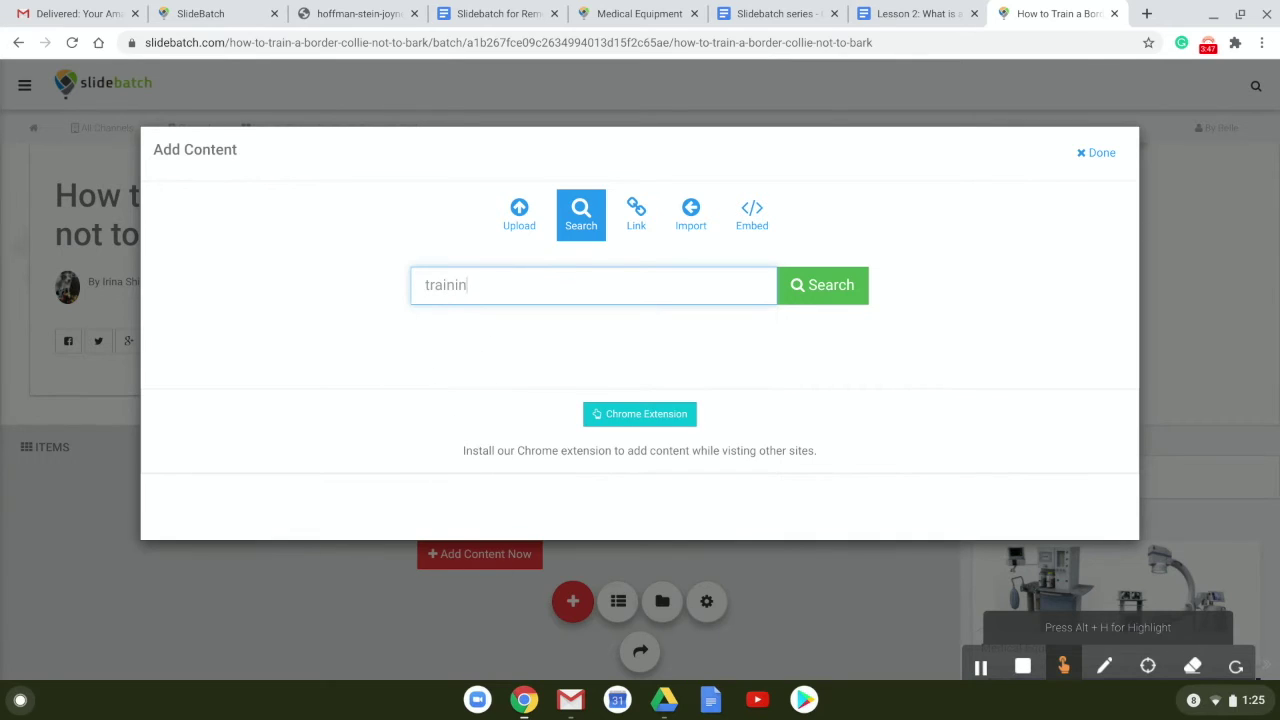
pyautogui.write('g video on not to bark')
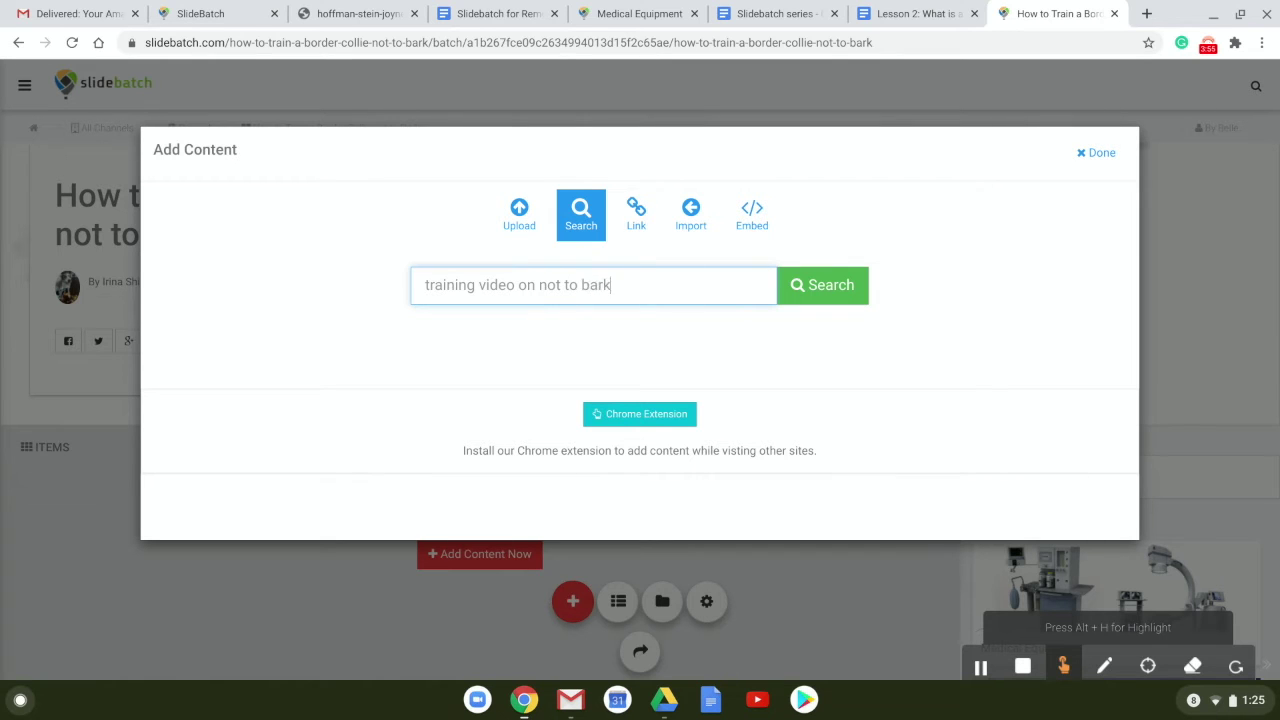
pyautogui.write(' d')
pyautogui.write('order collie')
pyautogui.press('Return')
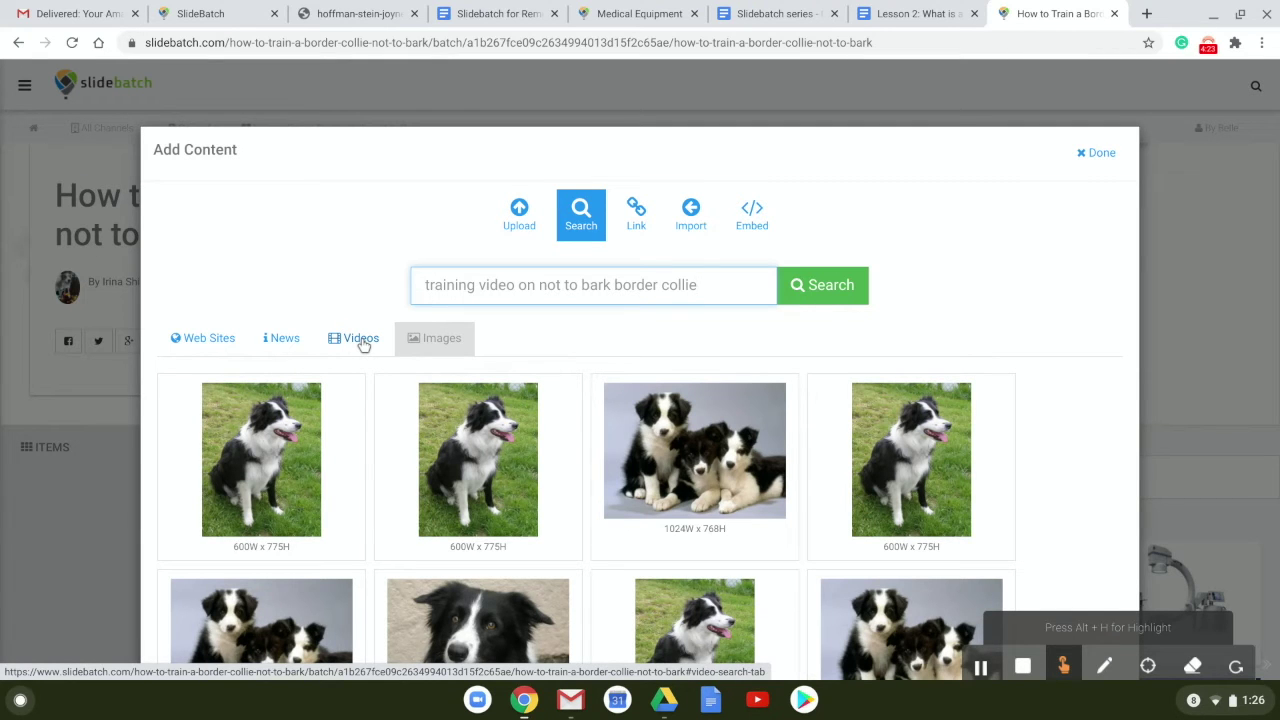
# Switch to the Videos results and scroll through the YouTube listings.
pyautogui.click(362, 342)
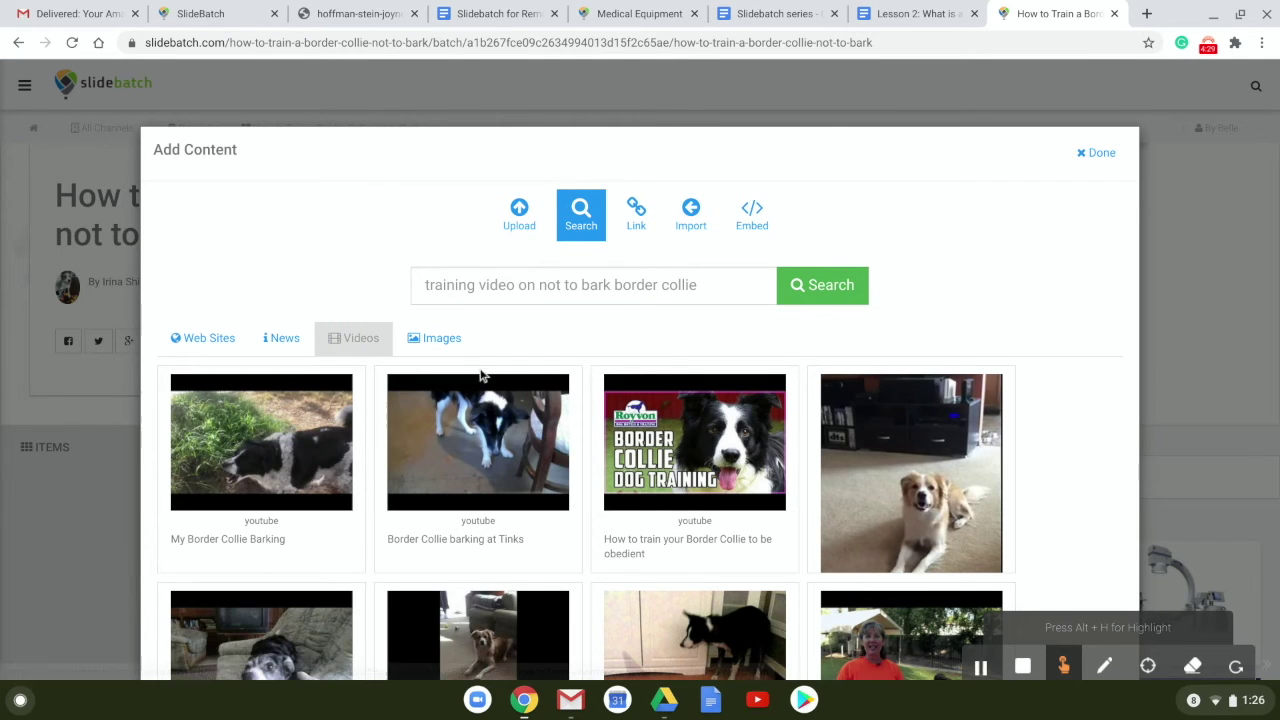
pyautogui.scroll(-1, 490, 421)
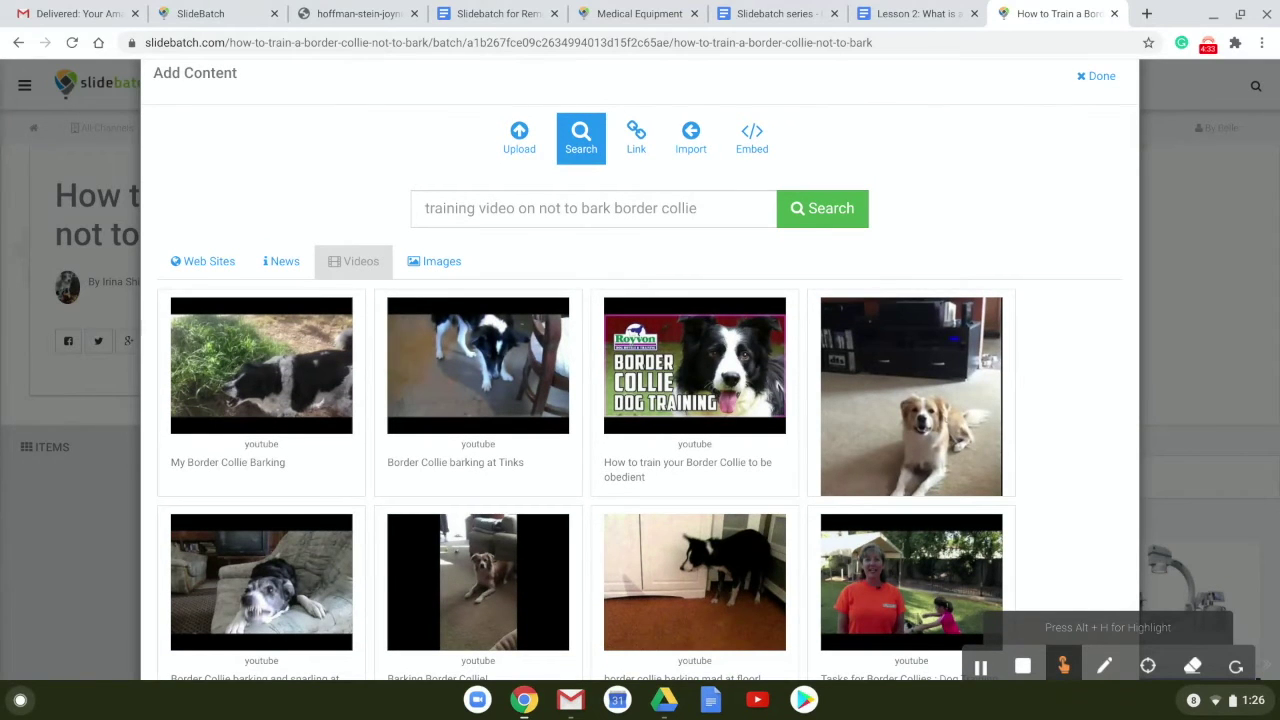
pyautogui.scroll(-3, 490, 421)
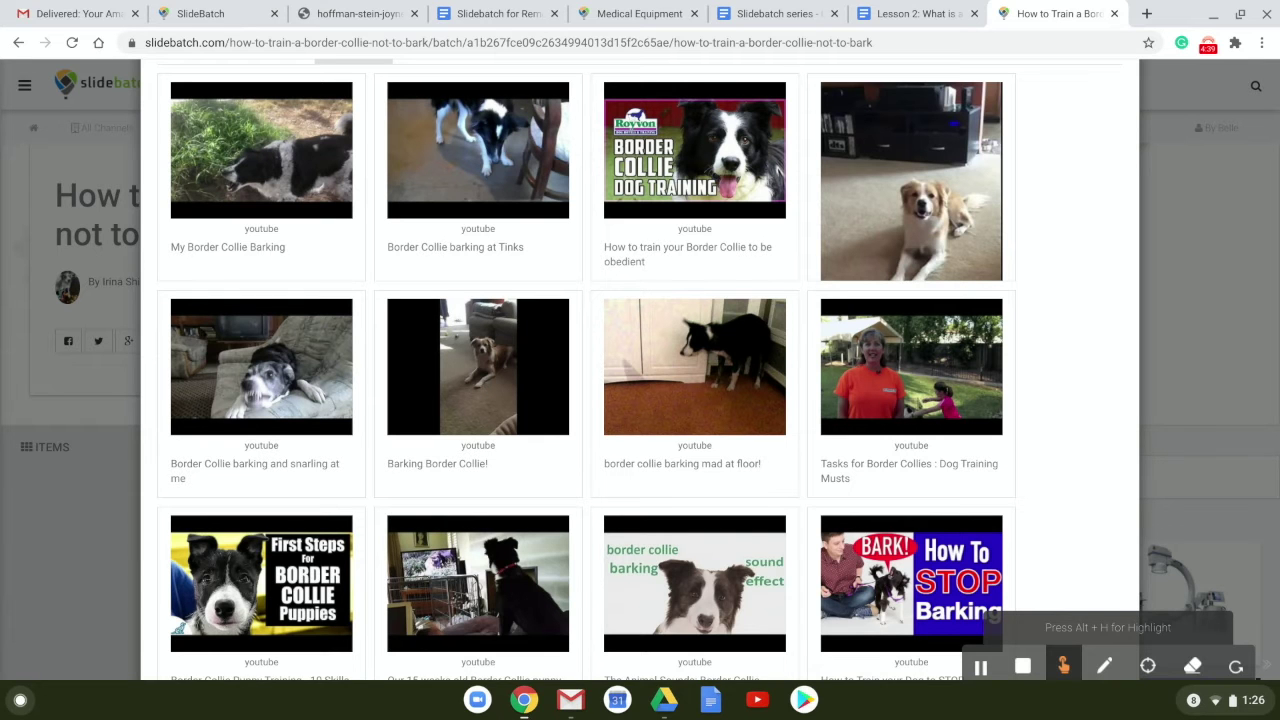
pyautogui.scroll(-4, 588, 369)
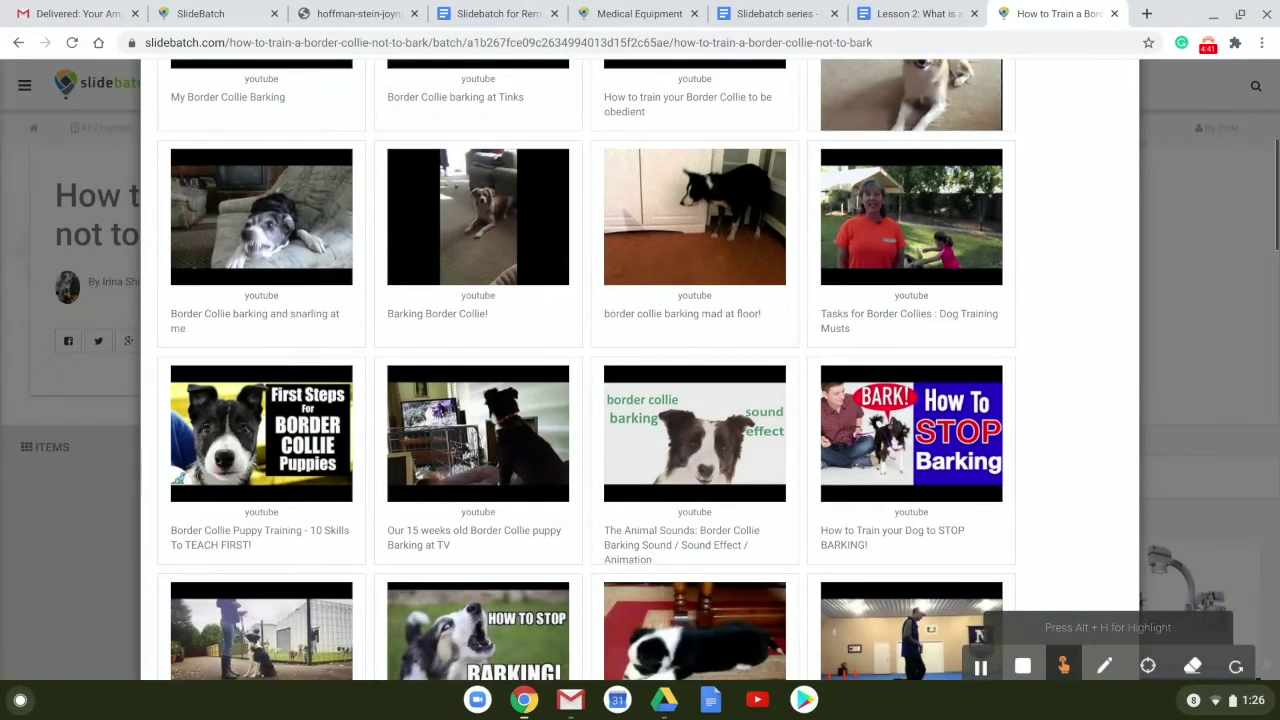
pyautogui.scroll(-1, 588, 369)
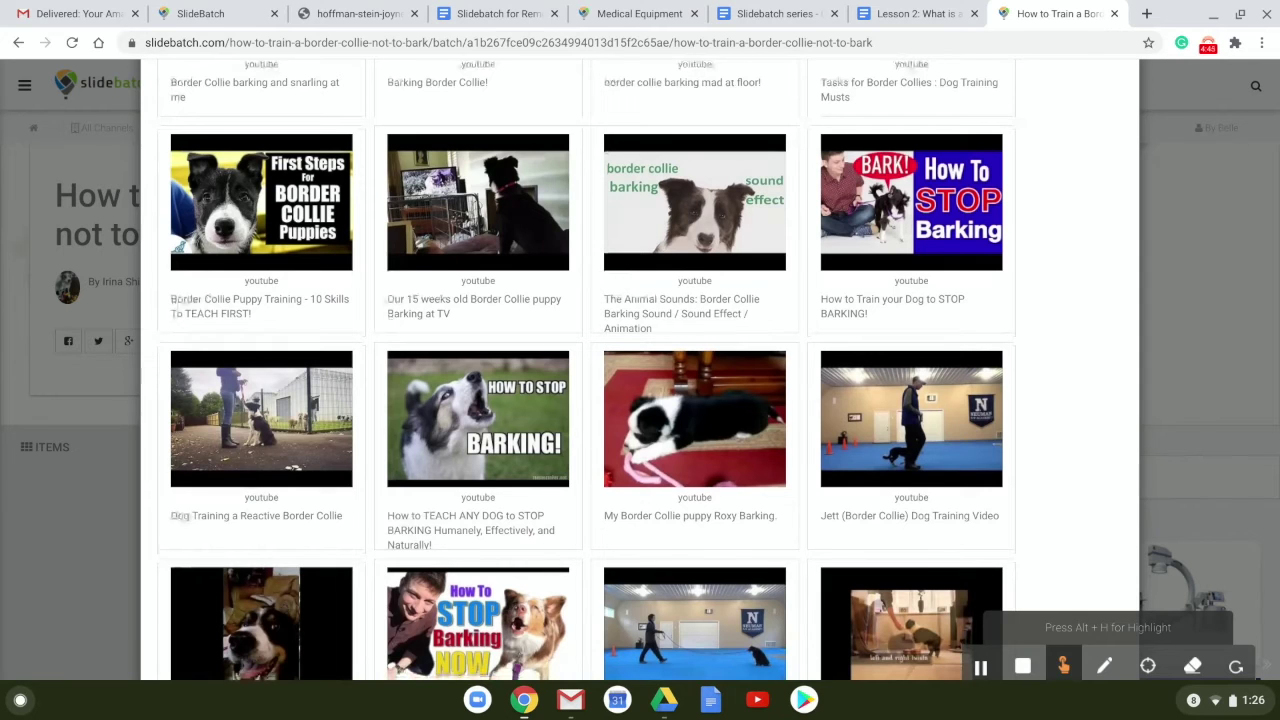
# Preview the 'How to TEACH ANY DOG to STOP BARKING' video and add it to the batch.
pyautogui.click(458, 429)
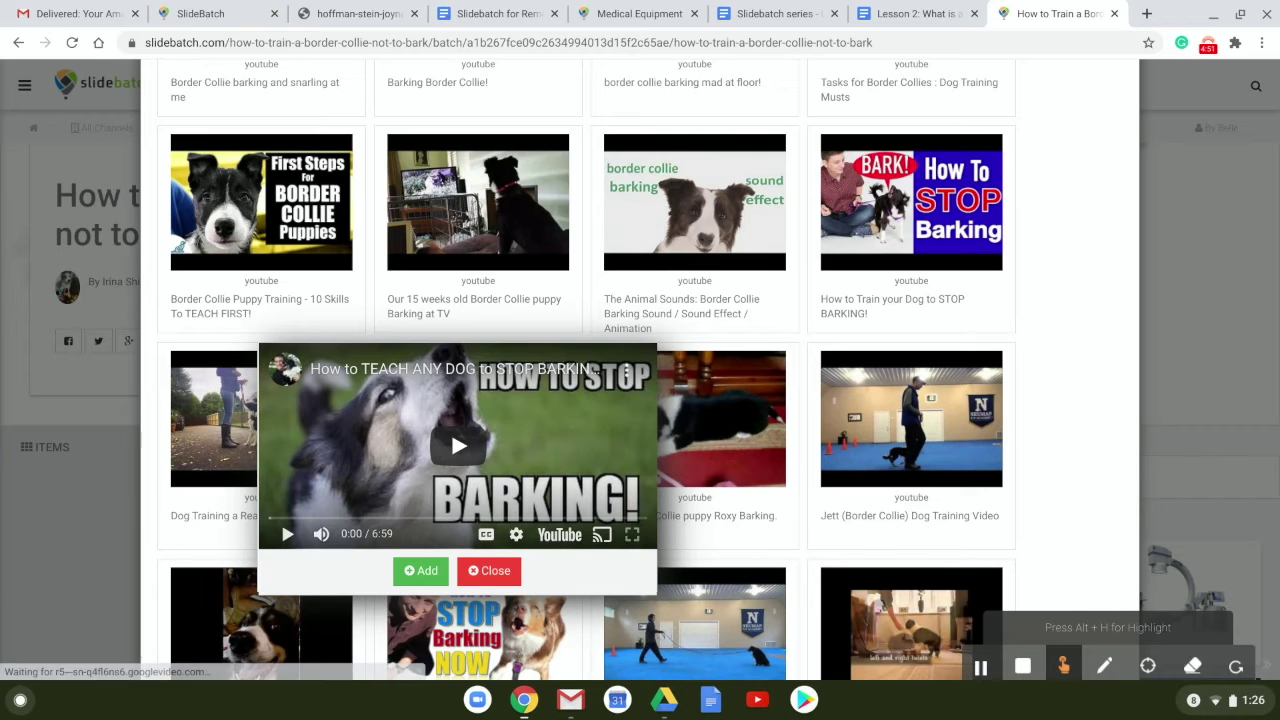
pyautogui.scroll(-1, 640, 400)
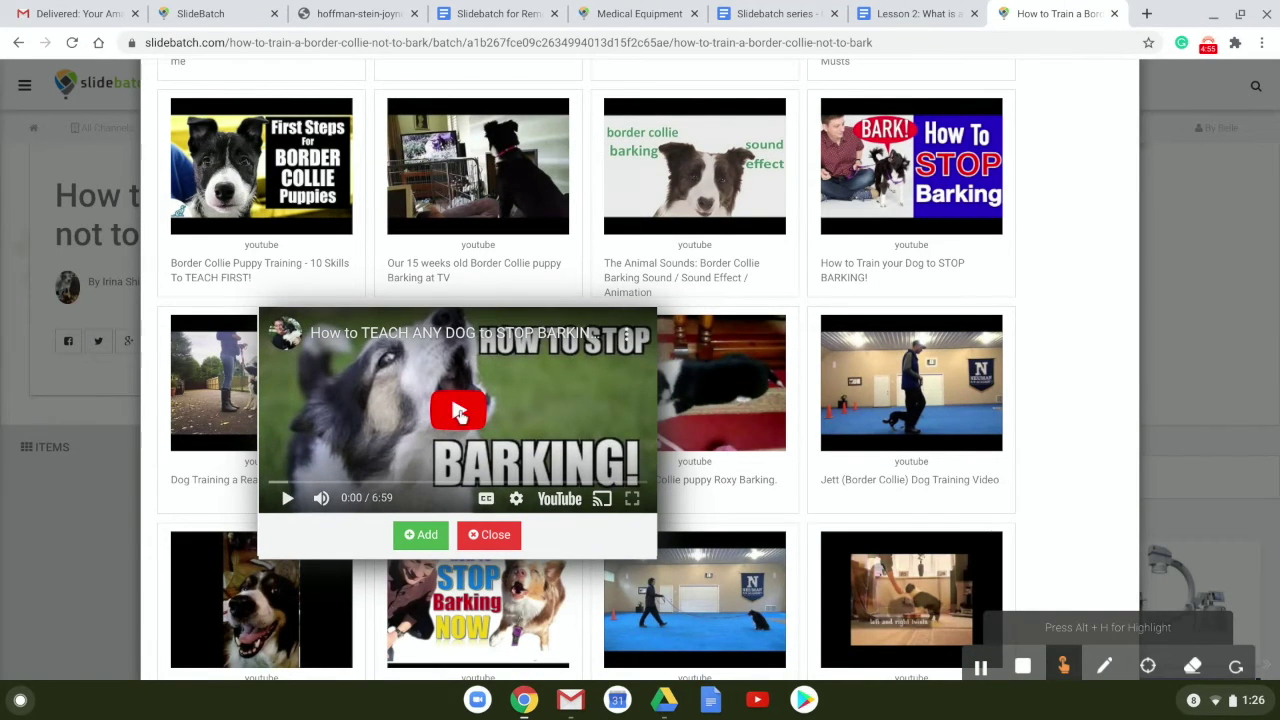
pyautogui.click(457, 411)
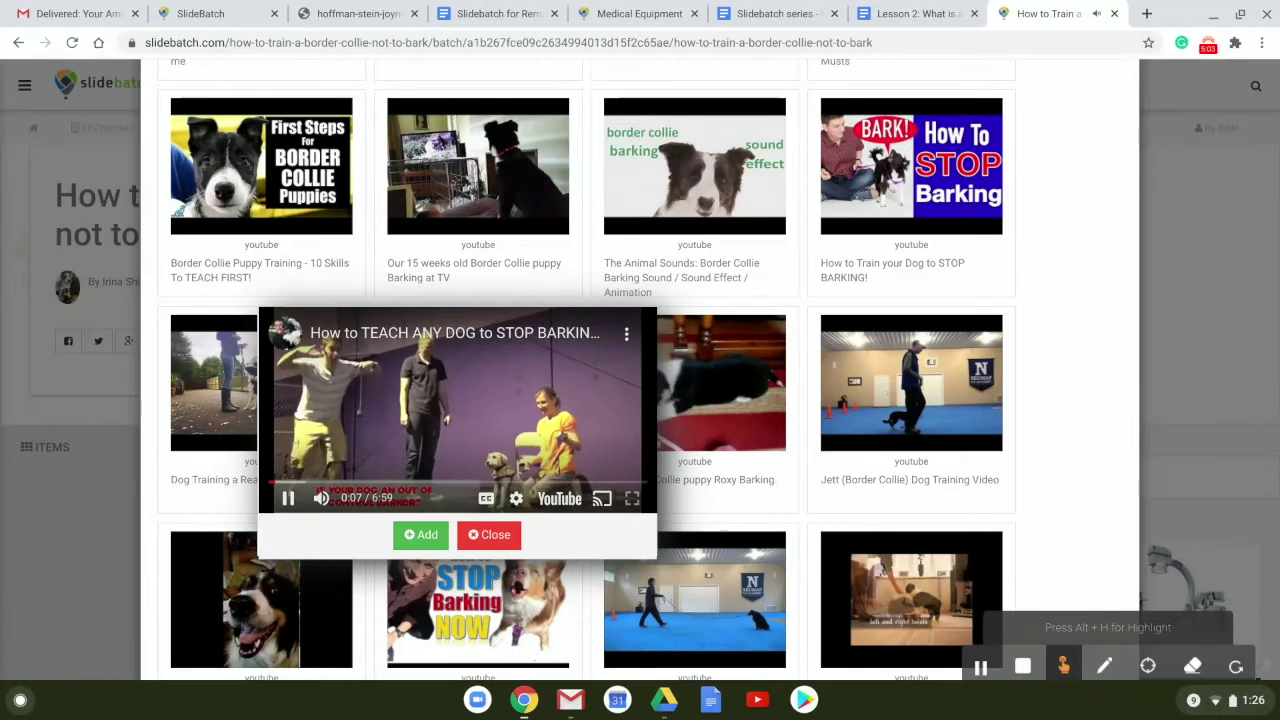
pyautogui.click(422, 536)
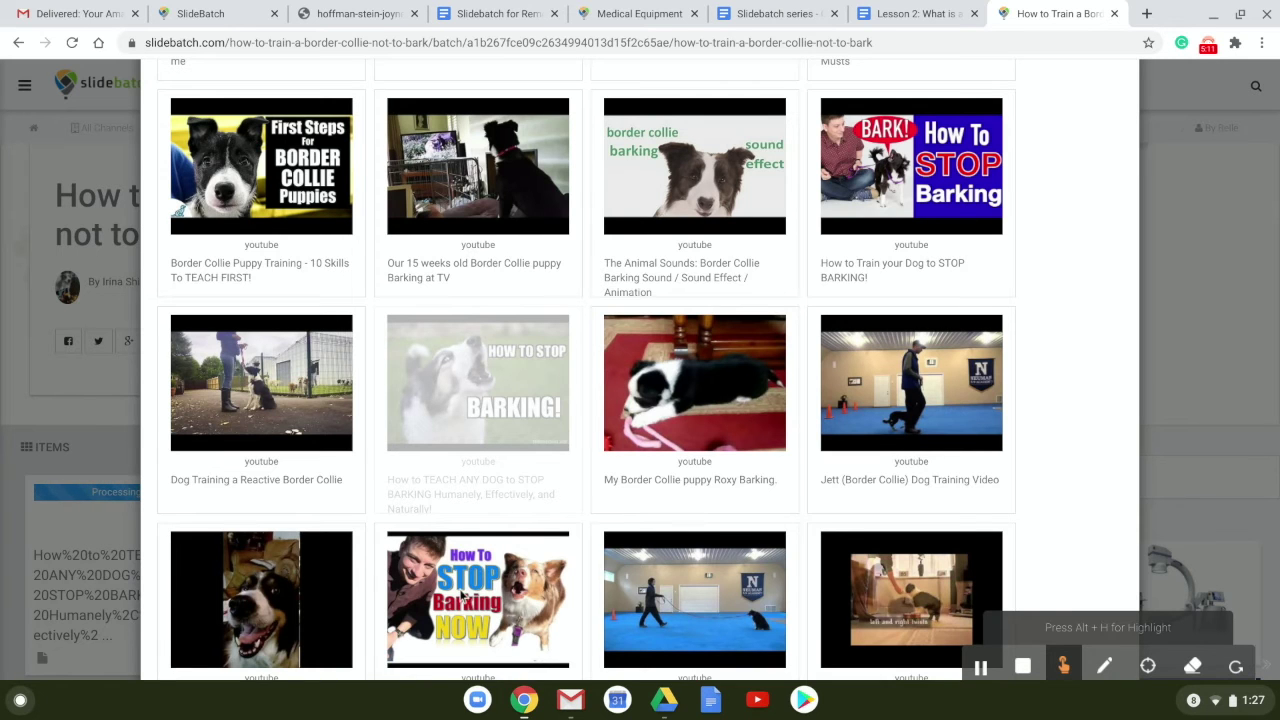
# Preview 'How to Teach Your Dog Not to Bark, Humanely and Effectively' and add it as the second video.
pyautogui.scroll(-1, 464, 596)
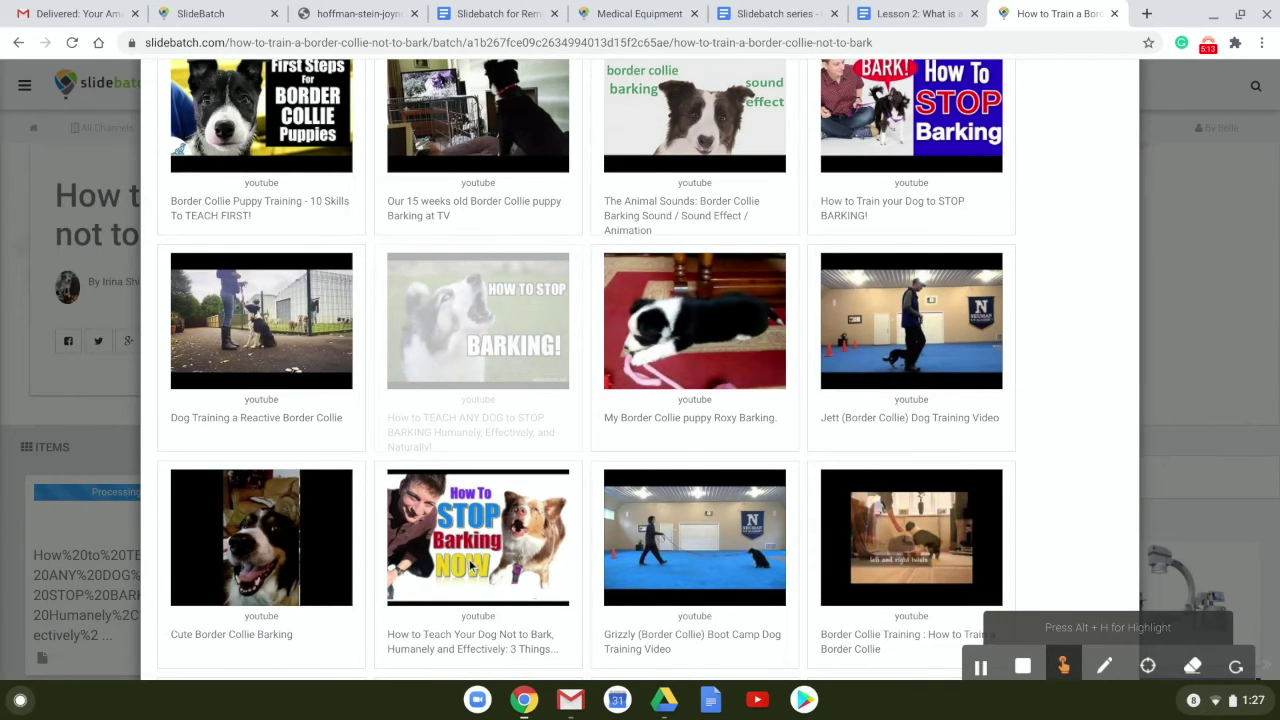
pyautogui.click(469, 560)
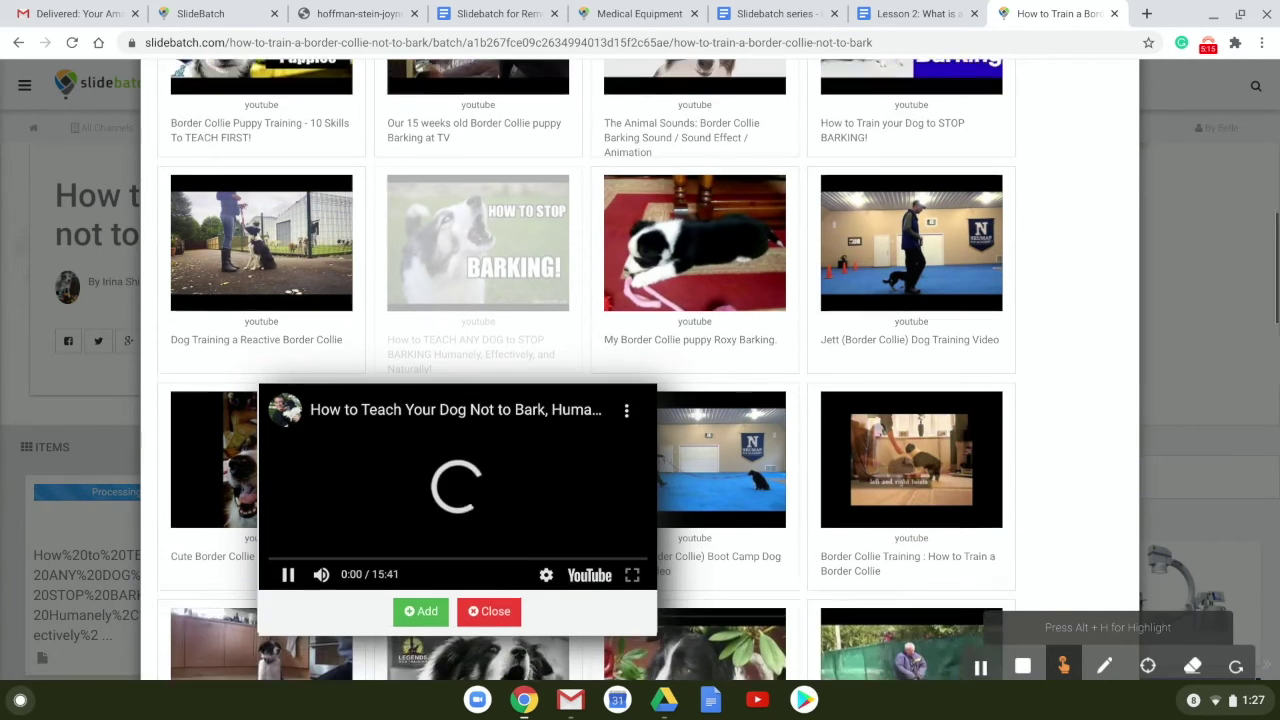
pyautogui.scroll(-2, 469, 560)
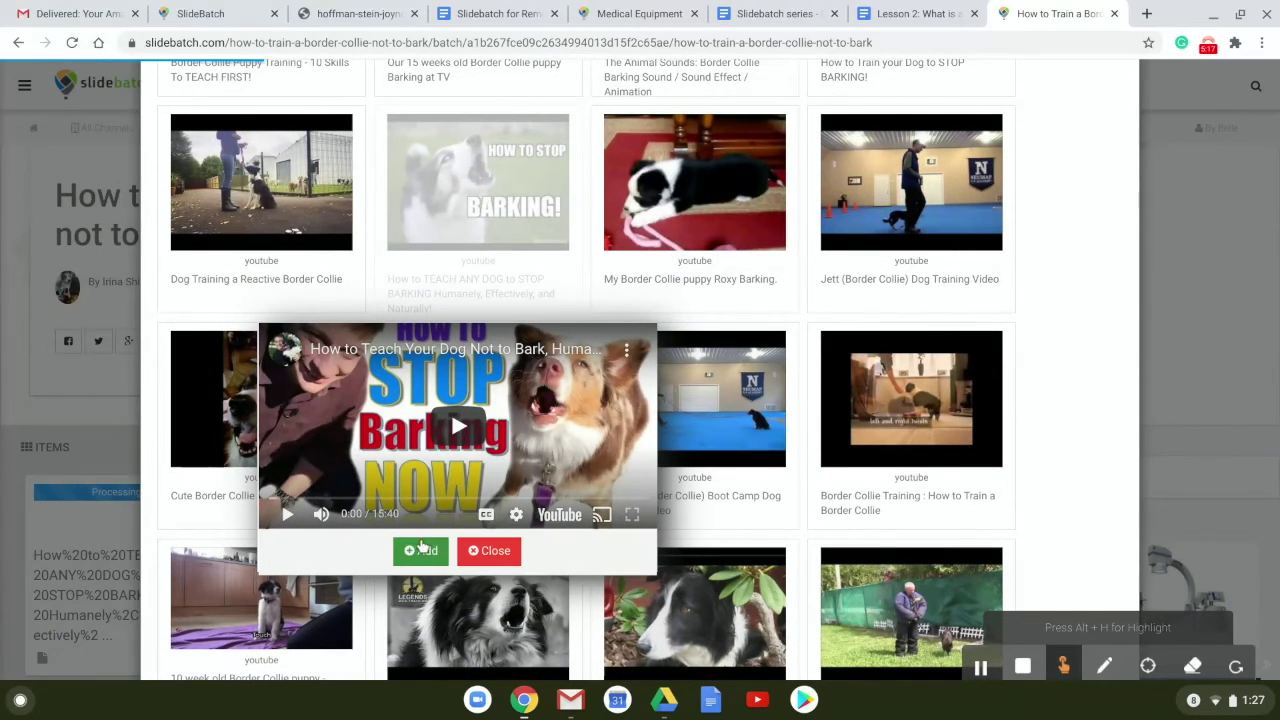
pyautogui.click(288, 514)
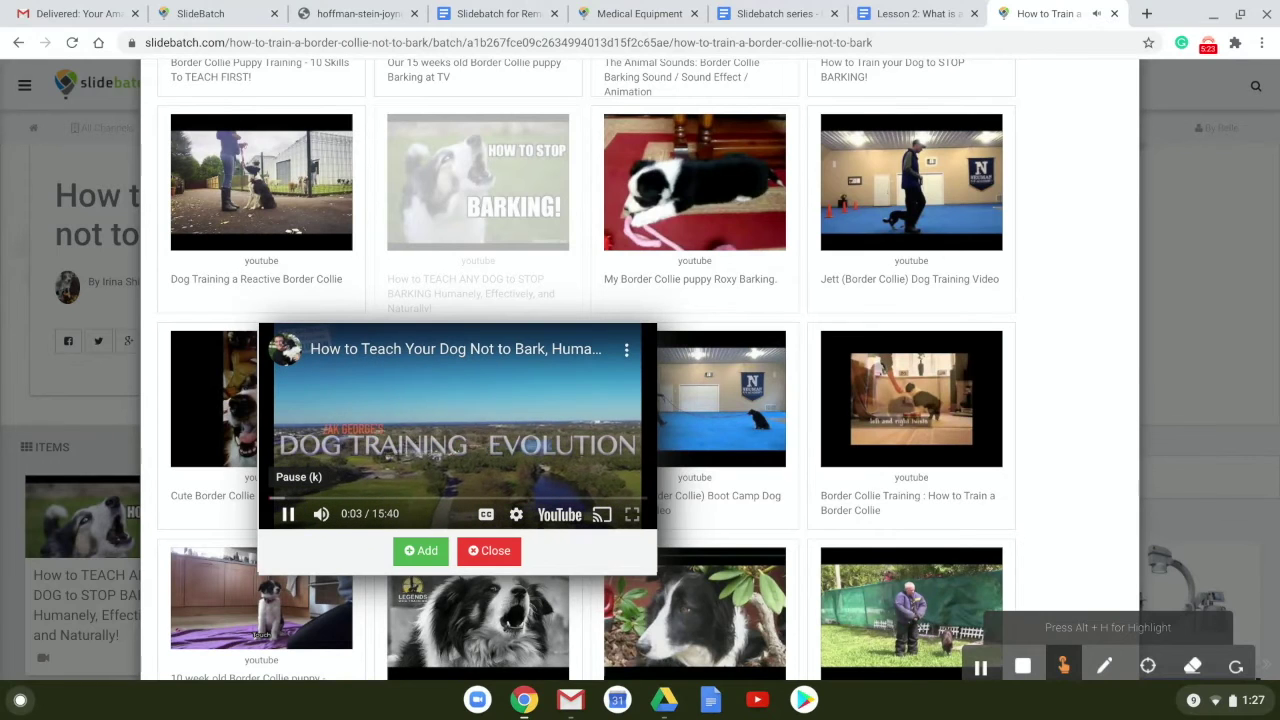
pyautogui.click(421, 552)
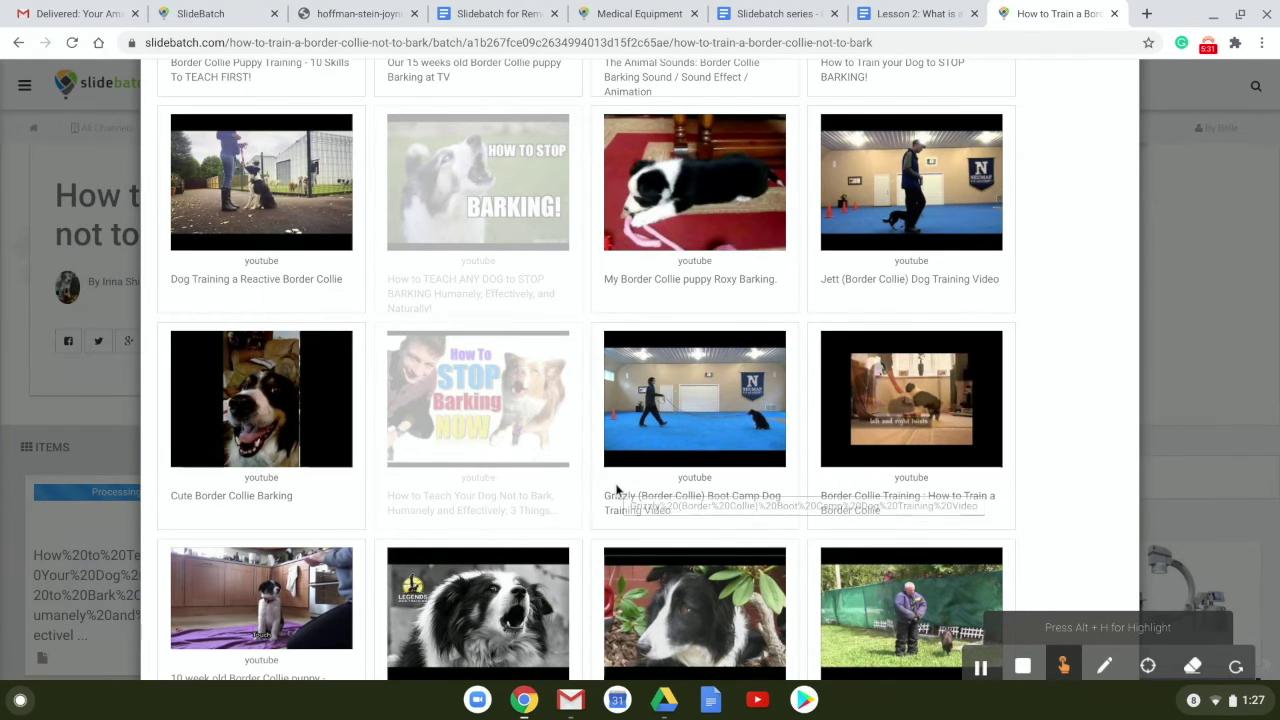
pyautogui.scroll(-3, 616, 488)
# Scroll through the remaining video results and back up to the top.
pyautogui.scroll(-2, 616, 488)
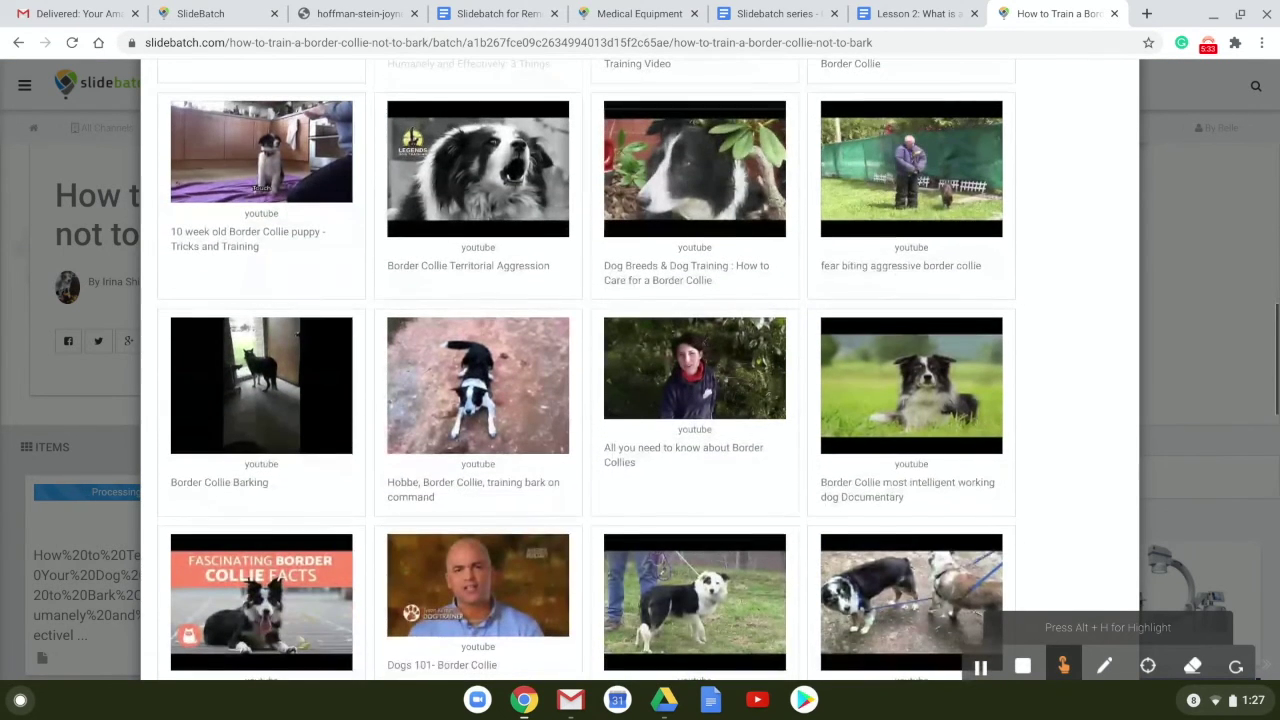
pyautogui.scroll(-1, 616, 488)
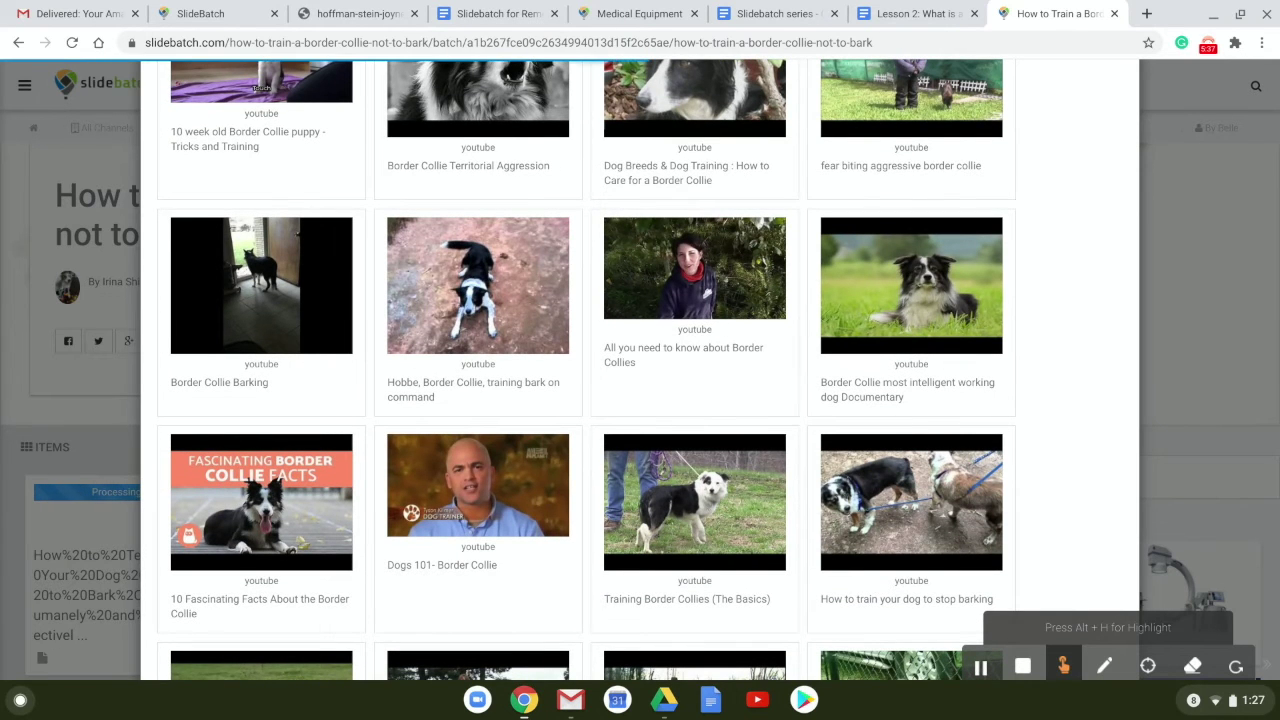
pyautogui.scroll(-2, 586, 369)
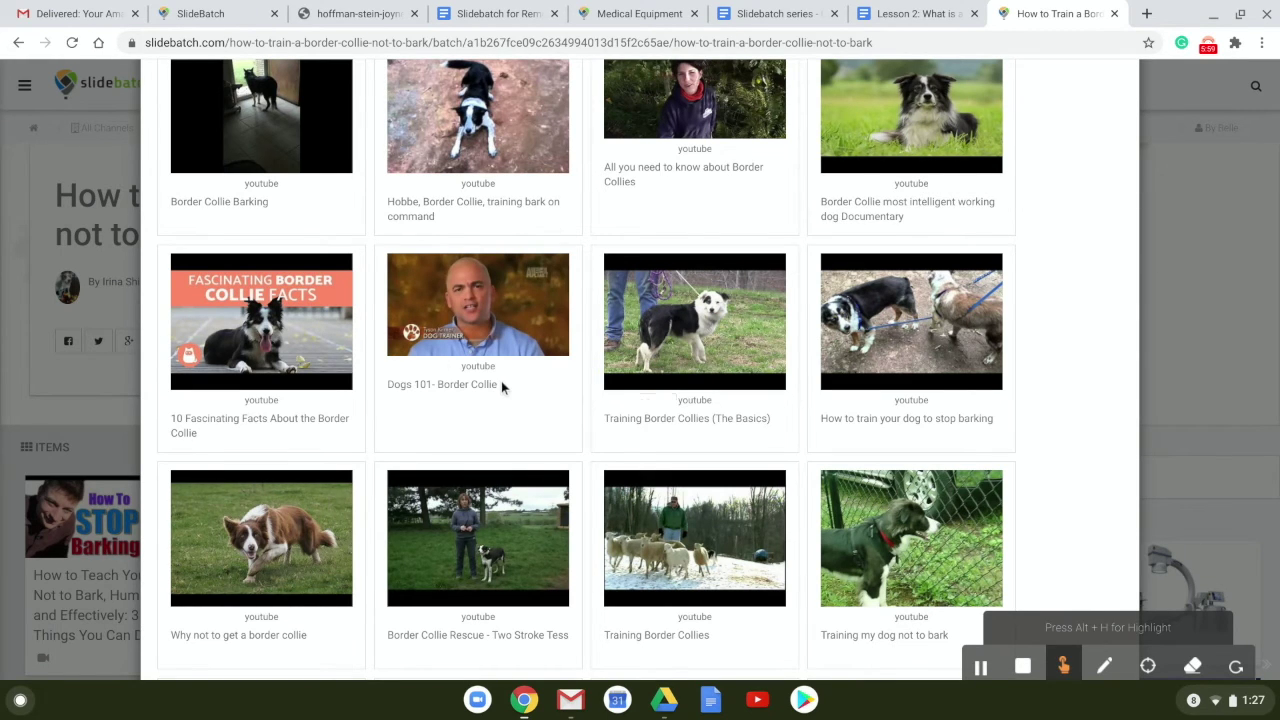
pyautogui.scroll(15, 578, 370)
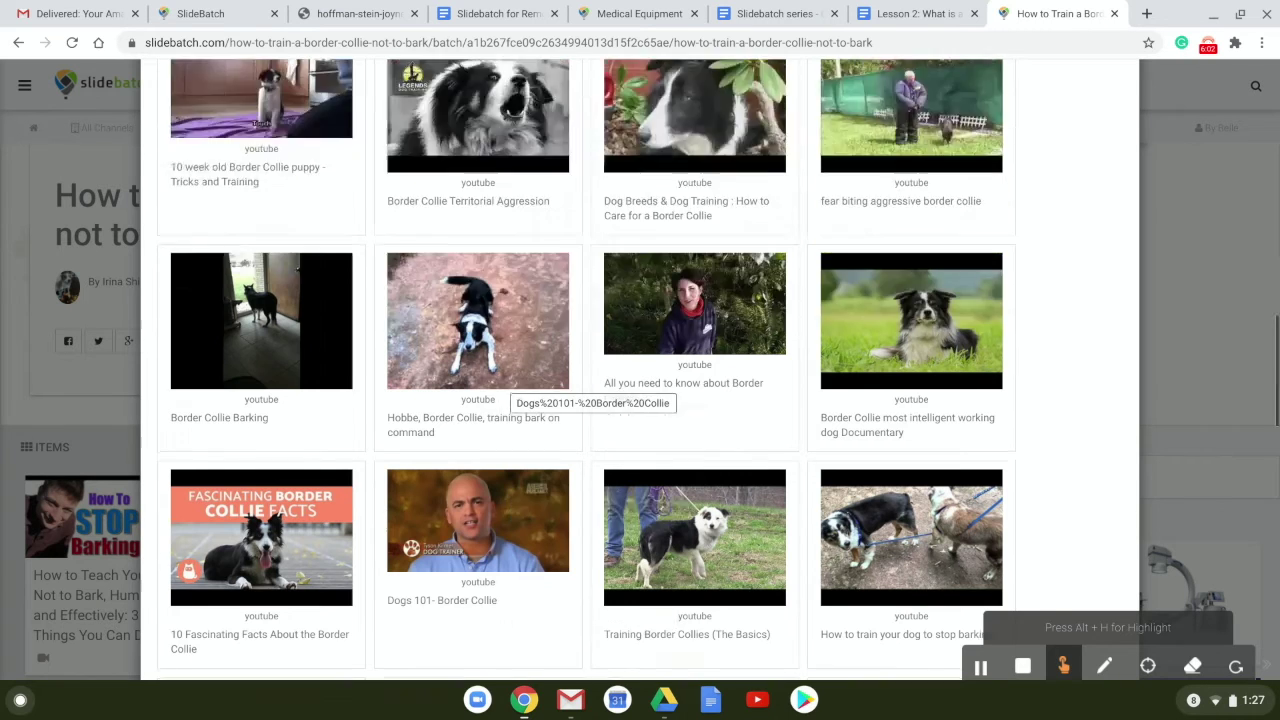
pyautogui.scroll(4, 578, 370)
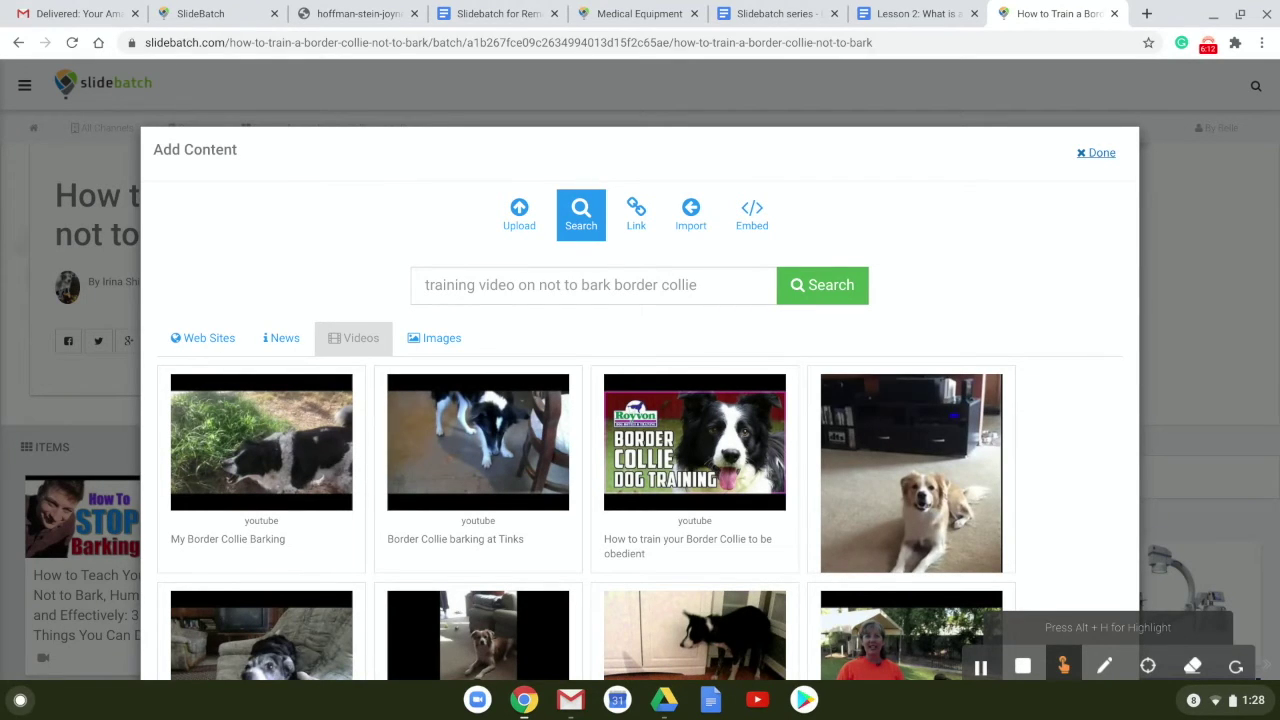
pyautogui.click(1098, 153)
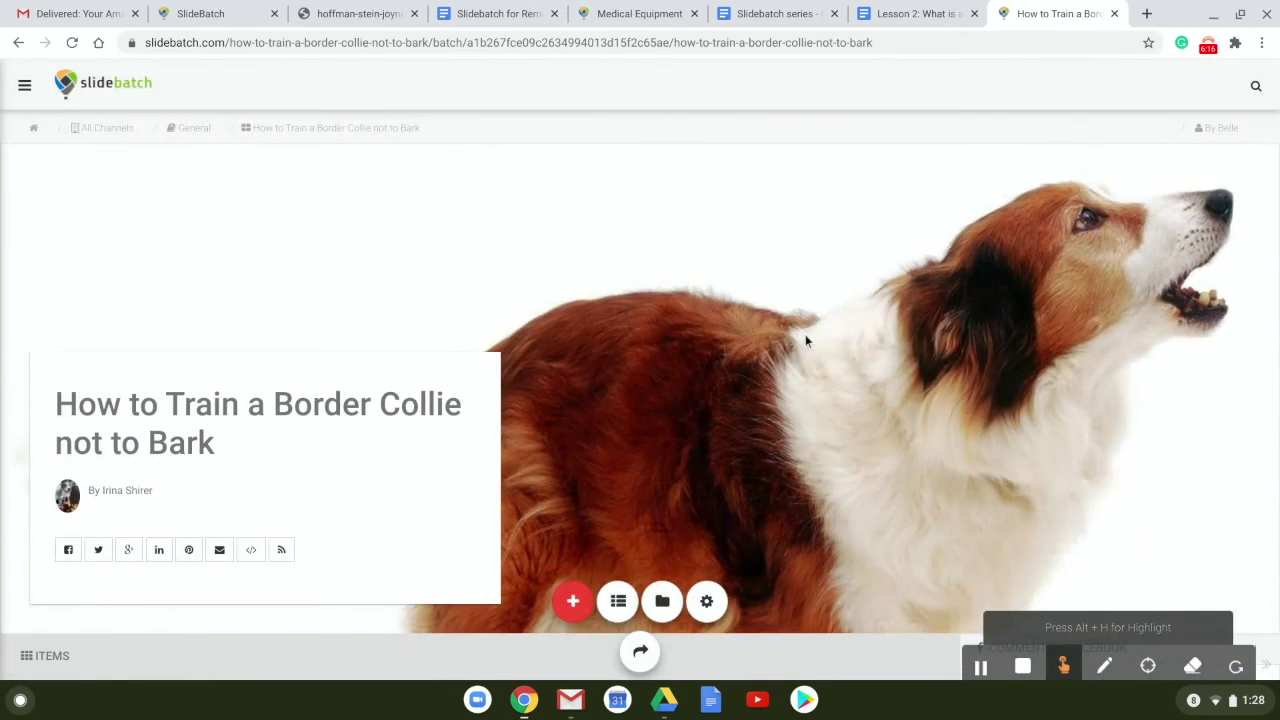
pyautogui.scroll(-3, 414, 423)
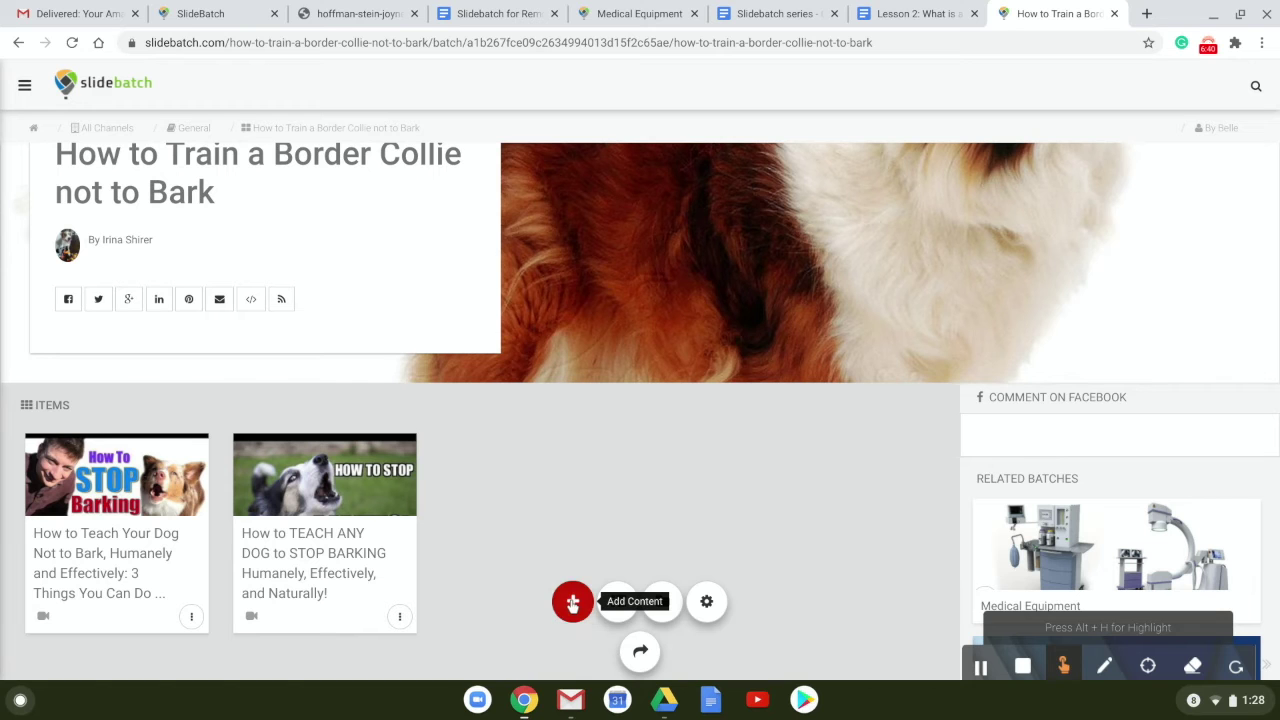
# Search Add Content for 'how to teach your dog not to bark'.
pyautogui.click(573, 603)
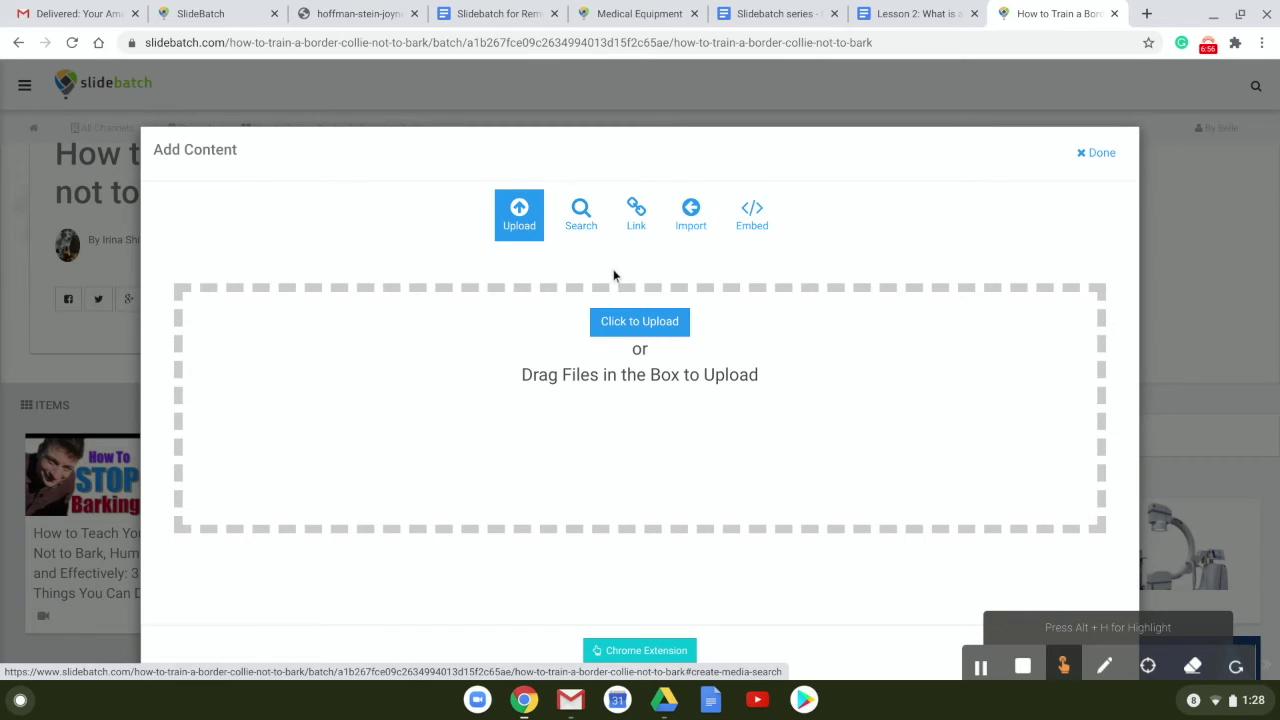
pyautogui.click(583, 210)
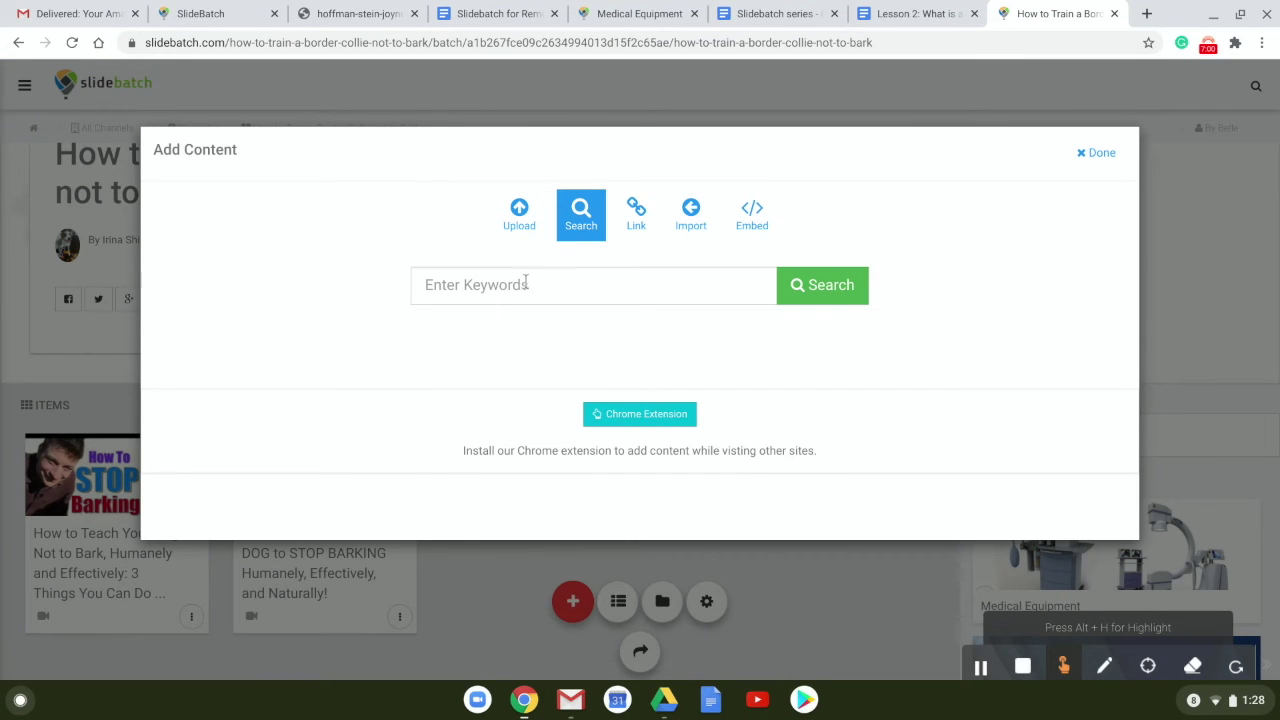
pyautogui.click(543, 287)
pyautogui.write('how to')
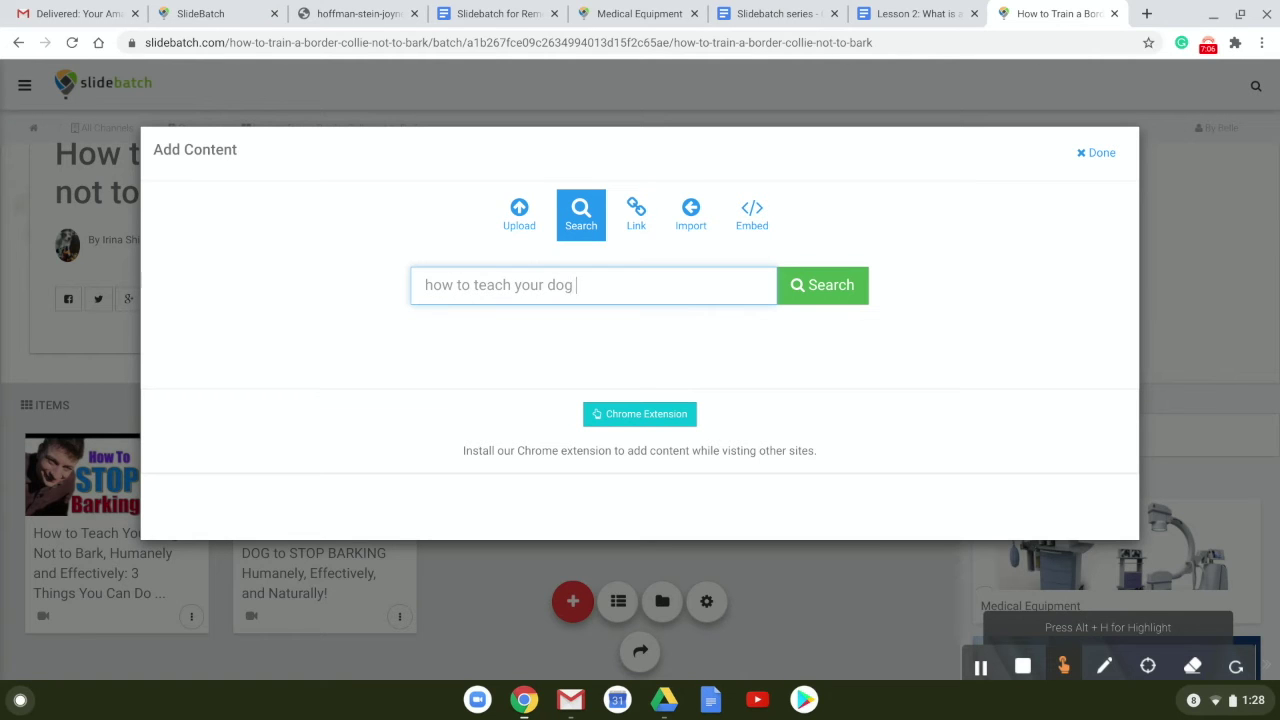
pyautogui.write('teach your dog not to bark')
pyautogui.press('Return')
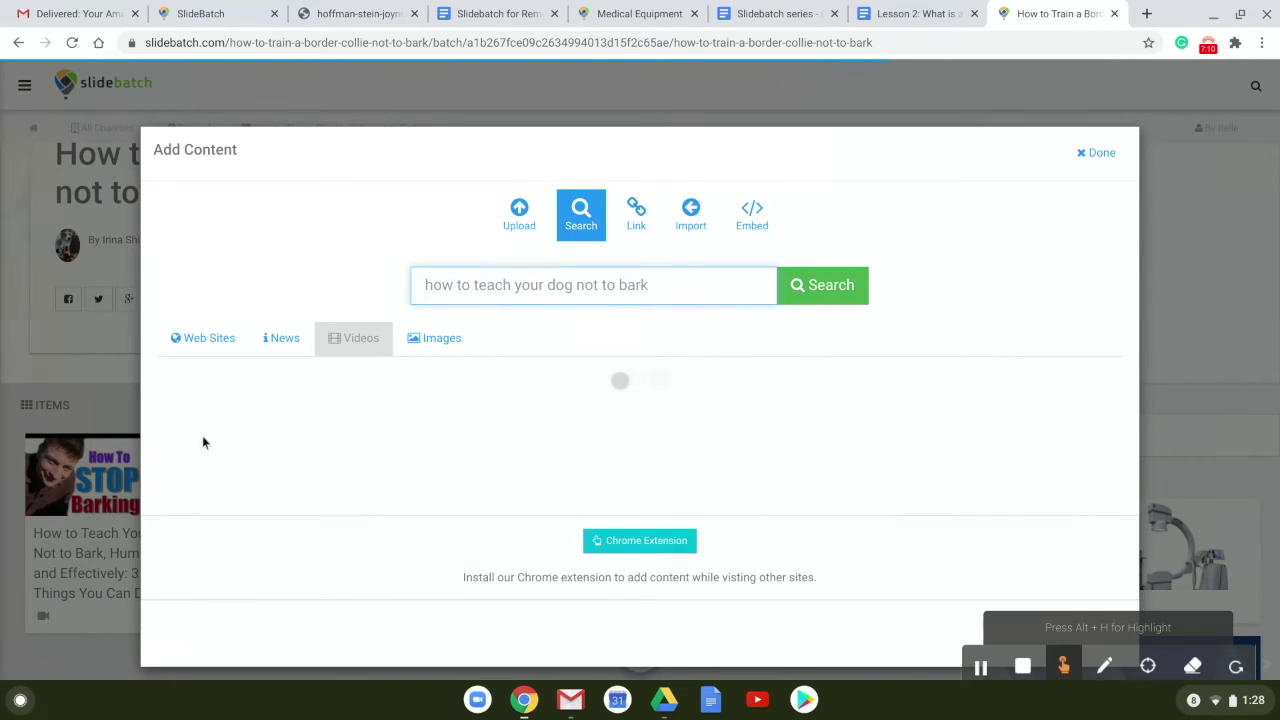
# Switch the results to Web Sites and scroll through the website cards.
pyautogui.click(228, 342)
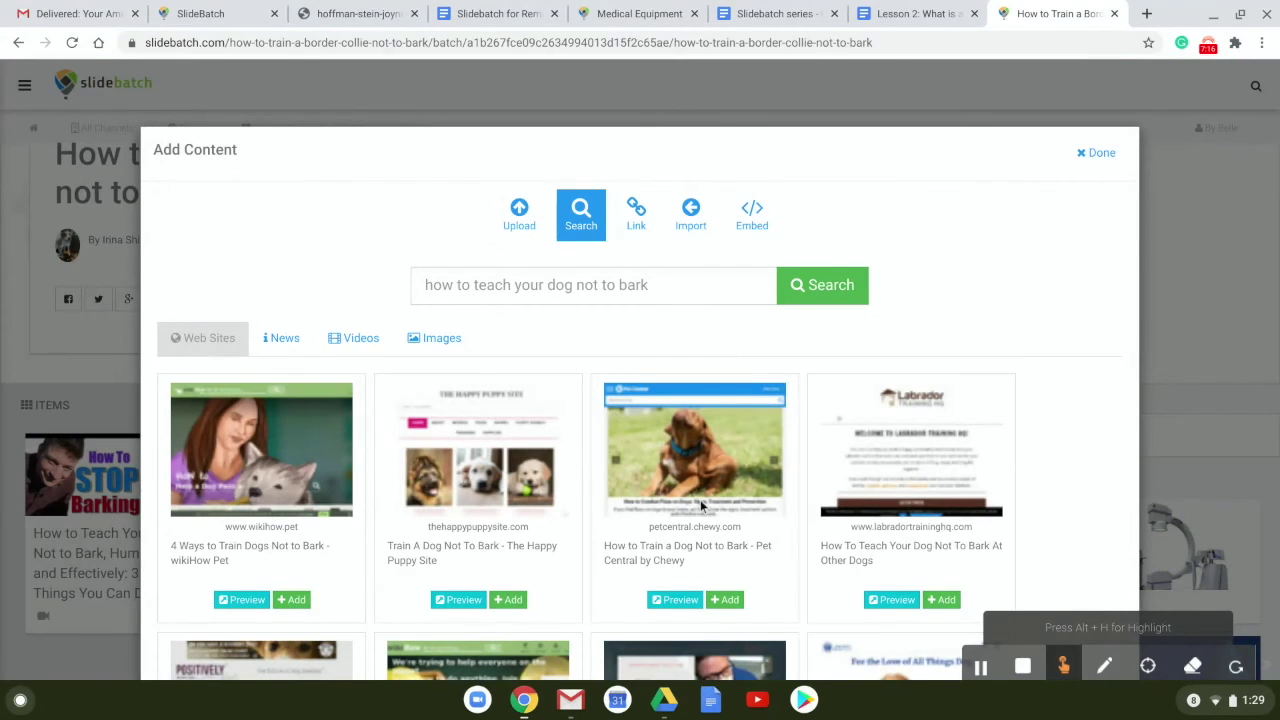
pyautogui.scroll(-3, 700, 499)
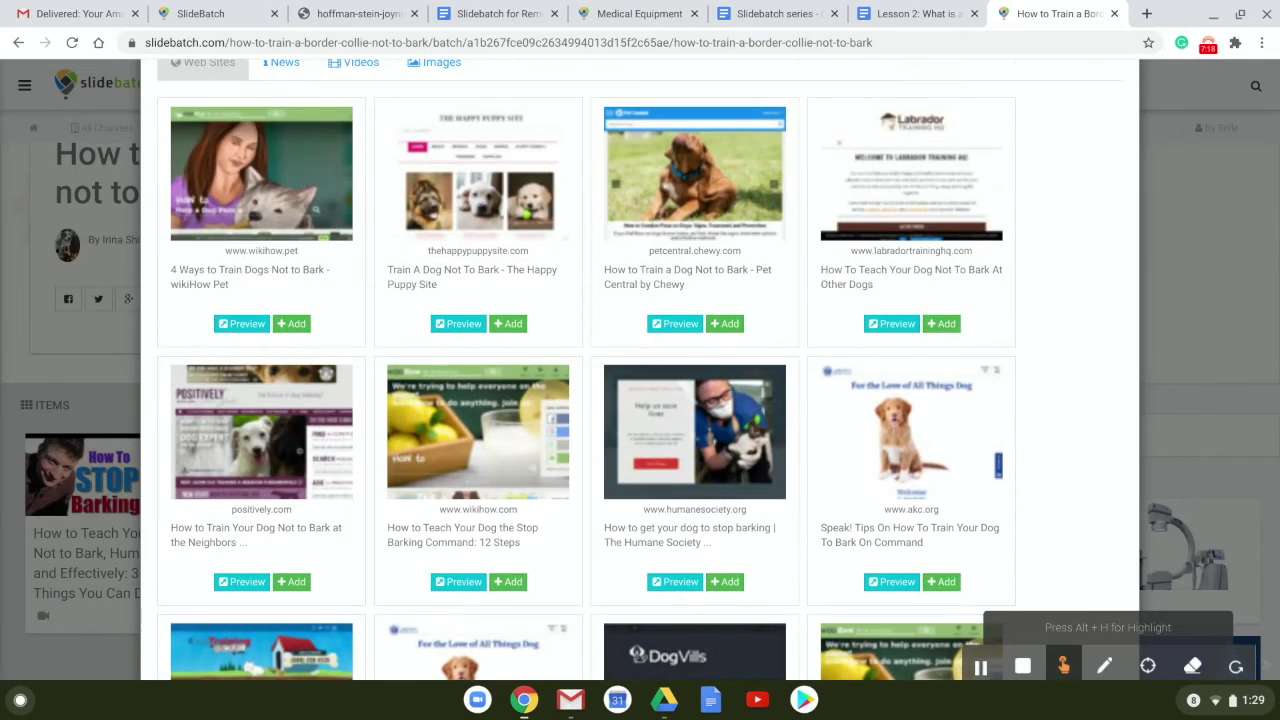
pyautogui.scroll(-3, 588, 368)
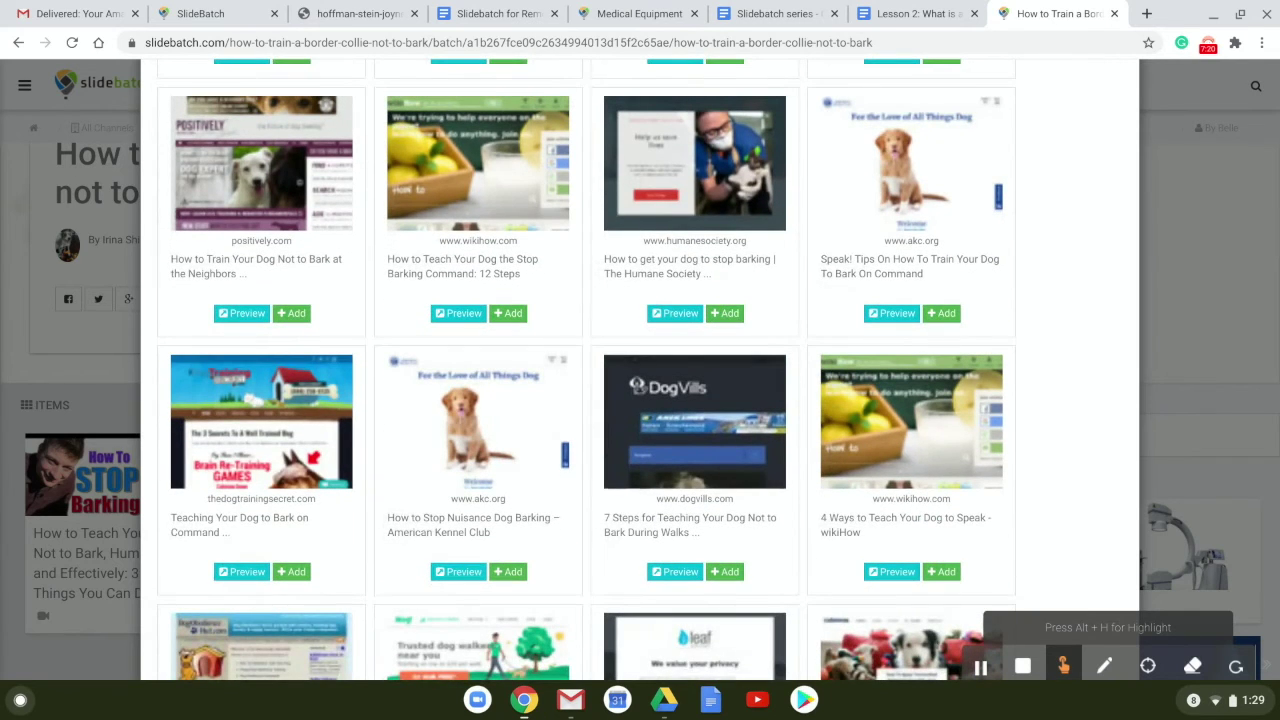
pyautogui.scroll(-2, 588, 368)
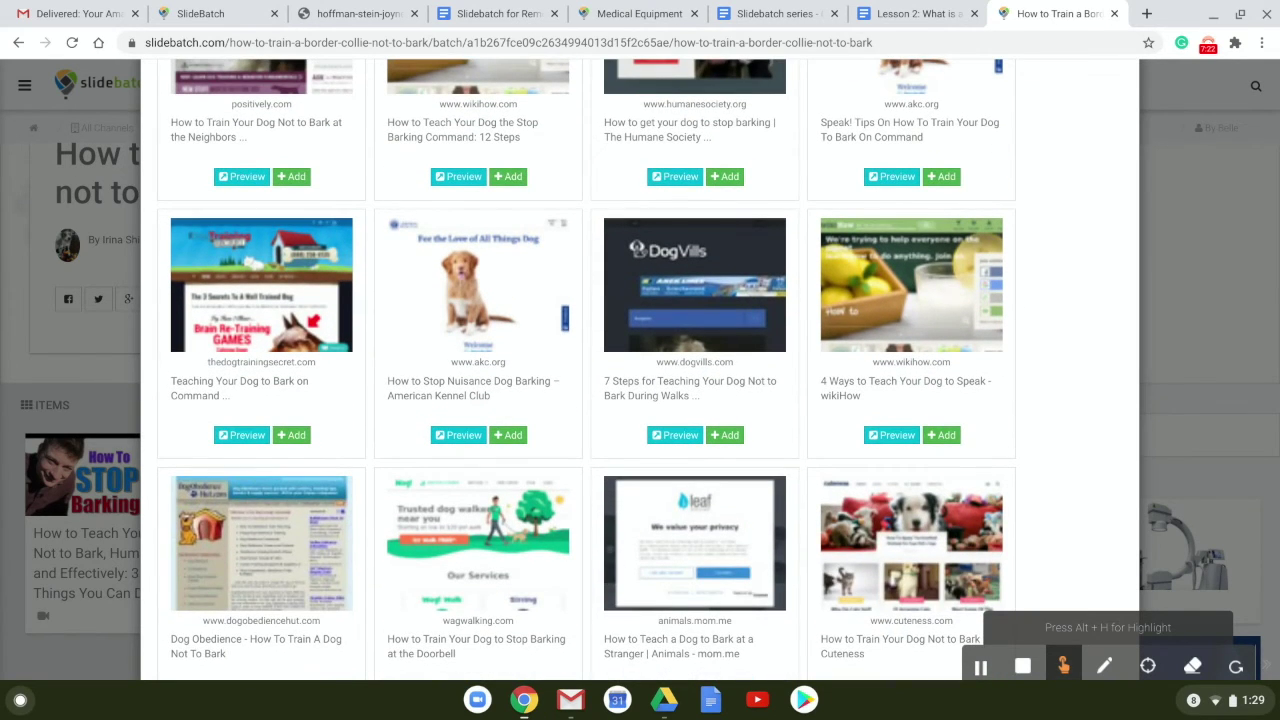
pyautogui.scroll(-2, 588, 368)
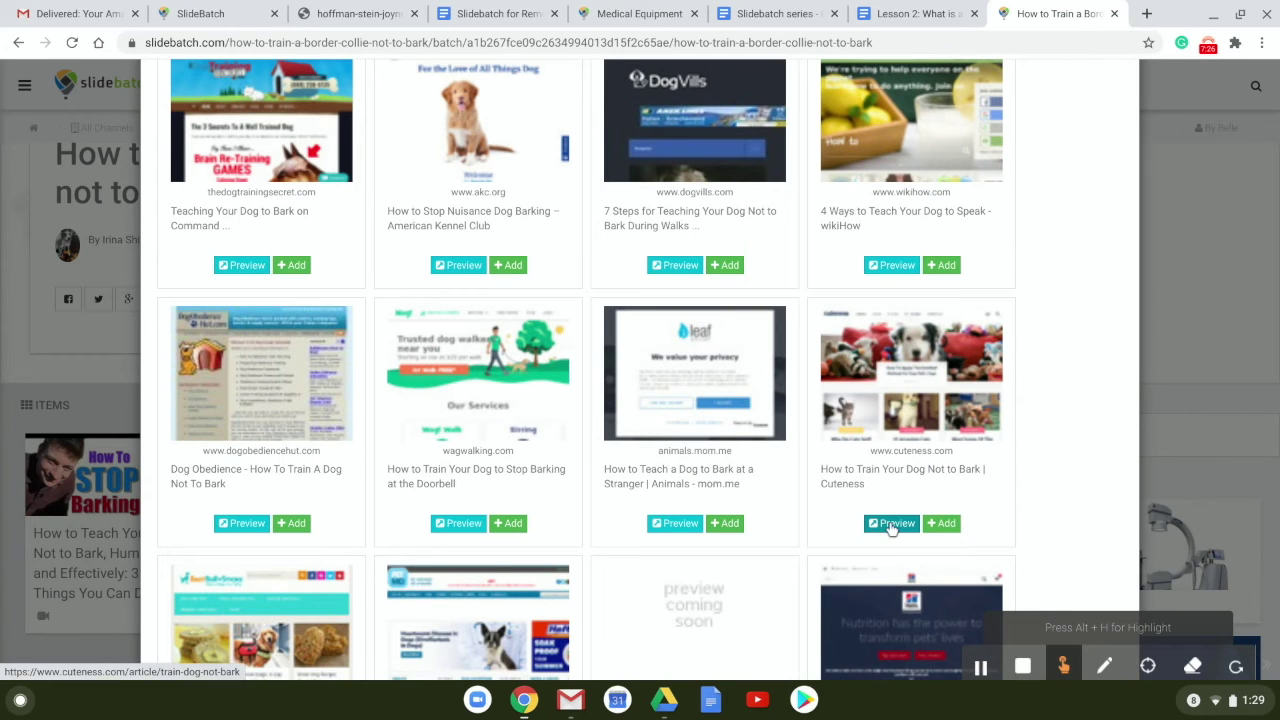
# Preview the Cuteness 'How to Train Your Dog Not to Bark' article in a new tab and scroll through it.
pyautogui.click(891, 524)
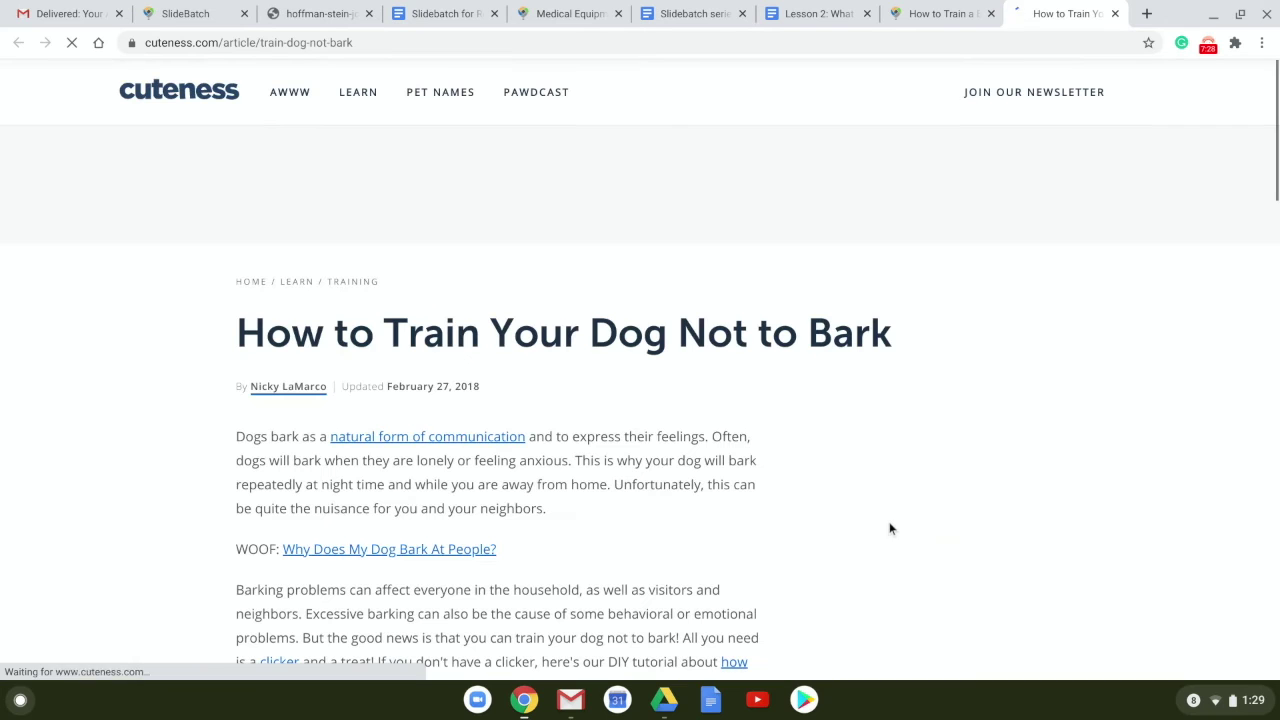
pyautogui.scroll(-5, 846, 497)
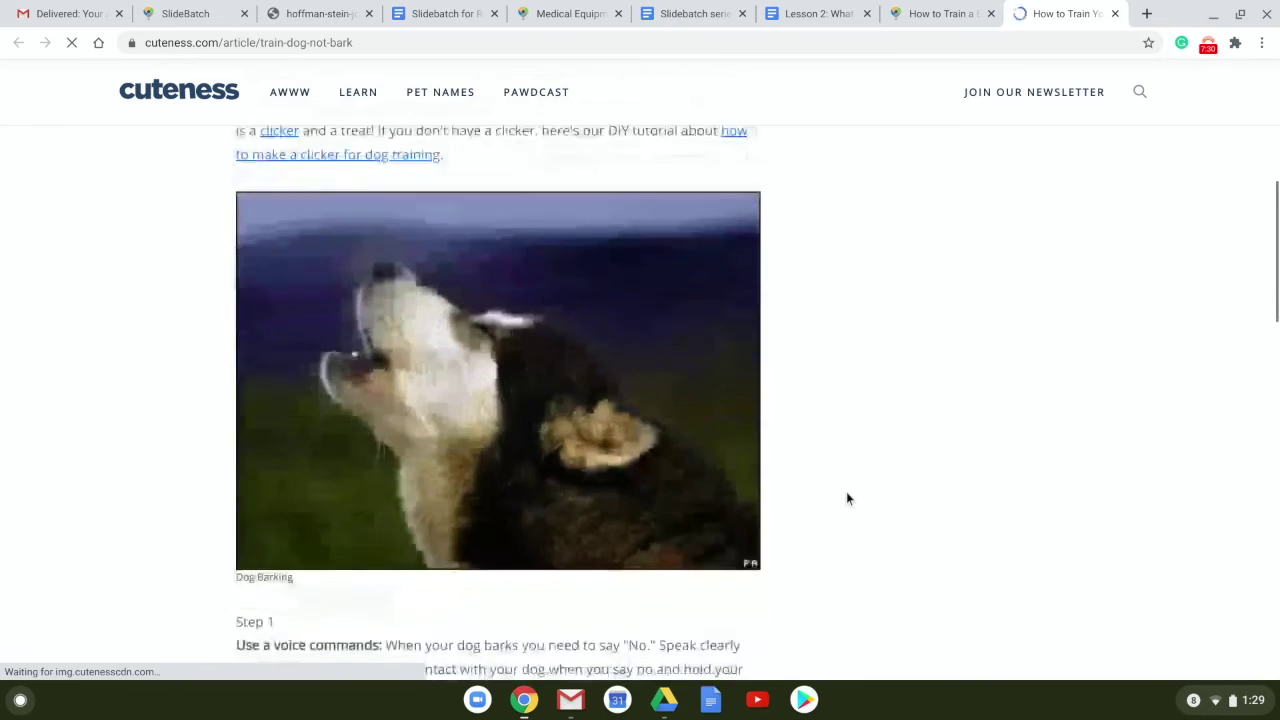
pyautogui.scroll(-10, 846, 497)
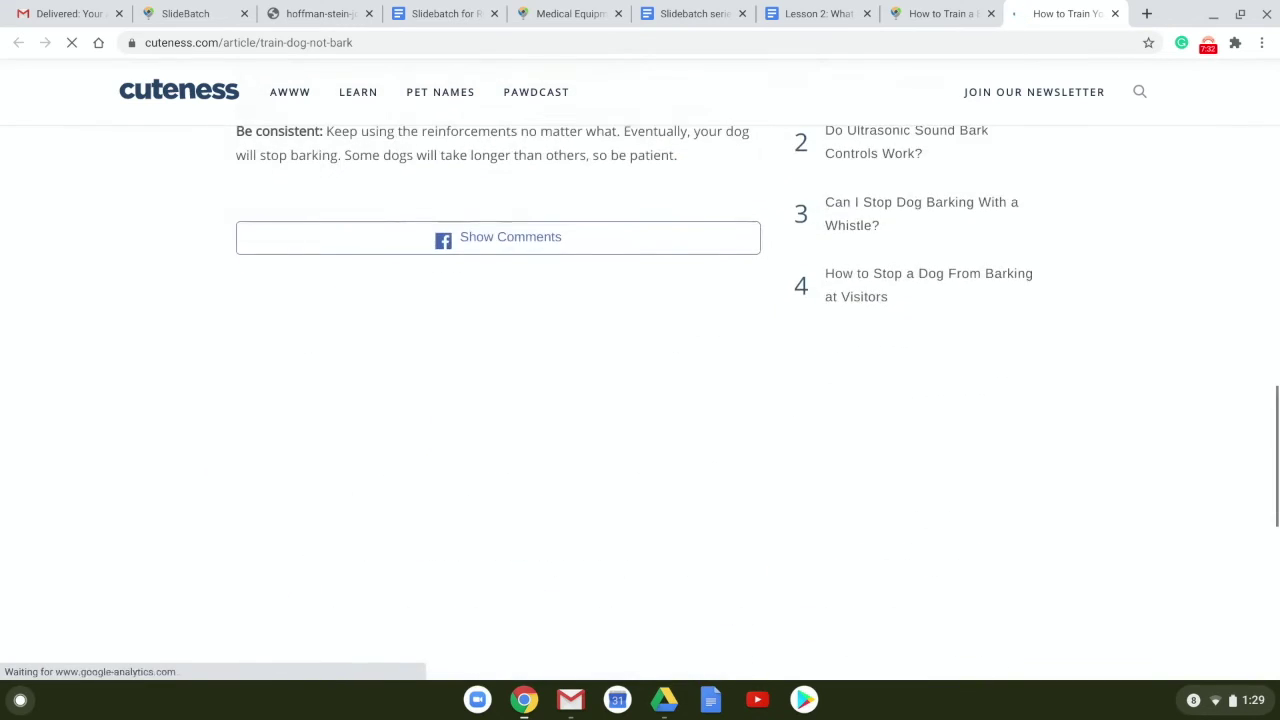
pyautogui.scroll(10, 498, 400)
pyautogui.scroll(-2, 498, 400)
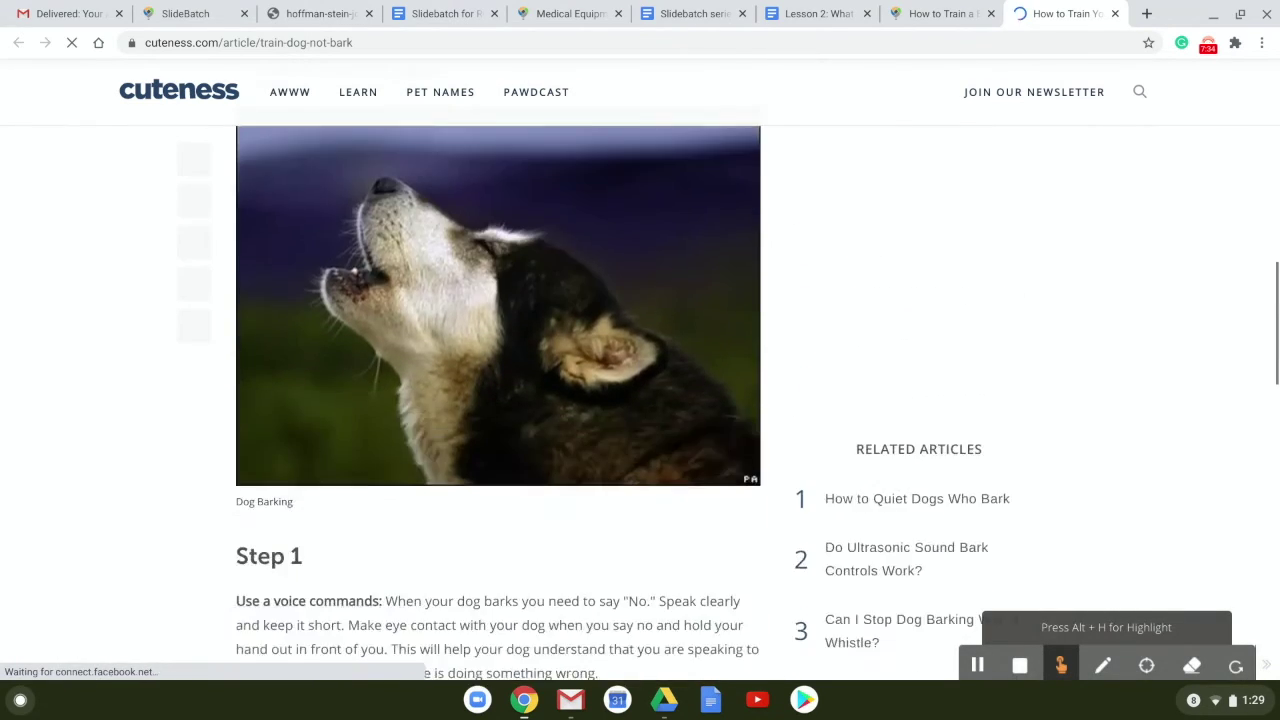
pyautogui.scroll(5, 657, 119)
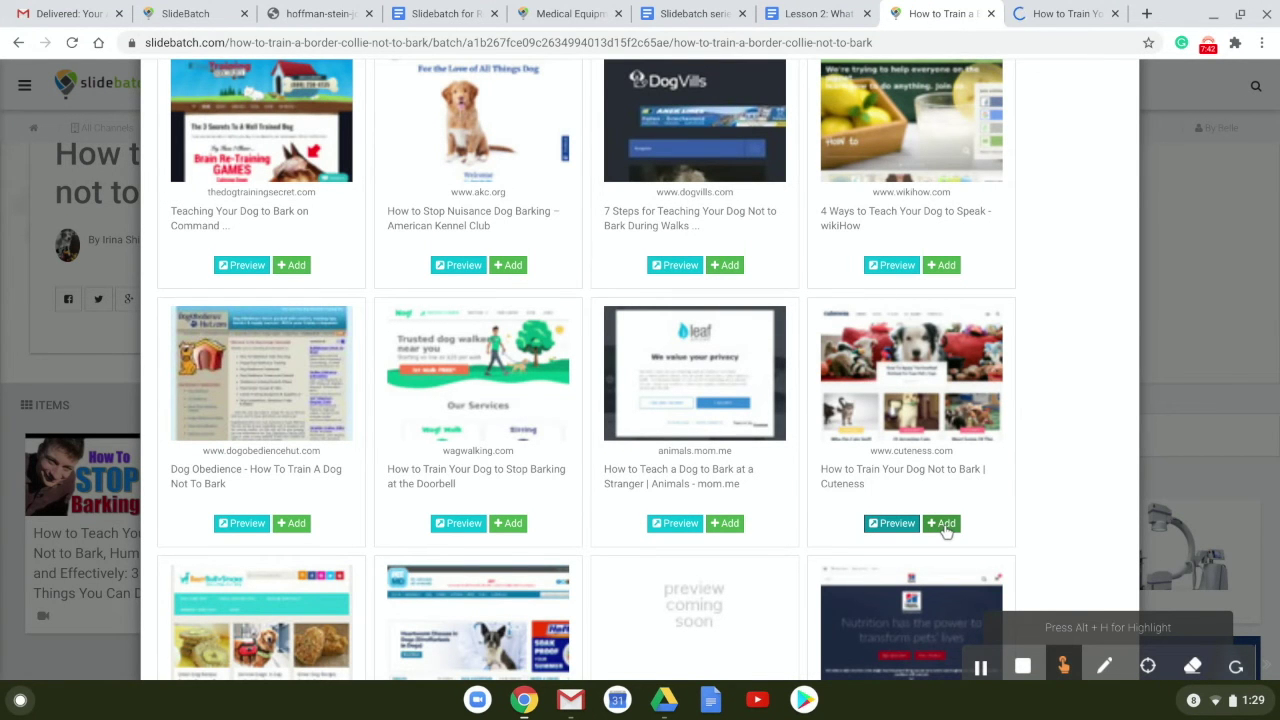
# Add the cuteness.com article as the batch's third item and close Add Content.
pyautogui.click(944, 525)
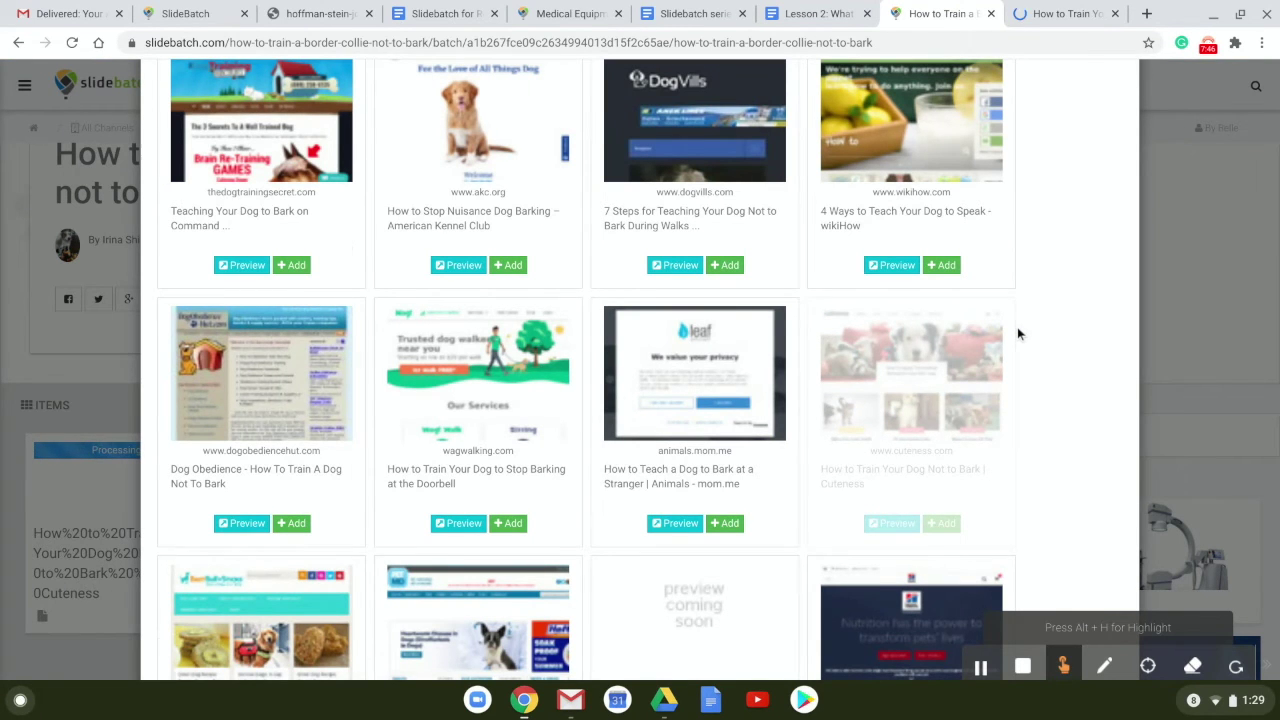
pyautogui.scroll(5, 1017, 327)
pyautogui.scroll(3, 1060, 240)
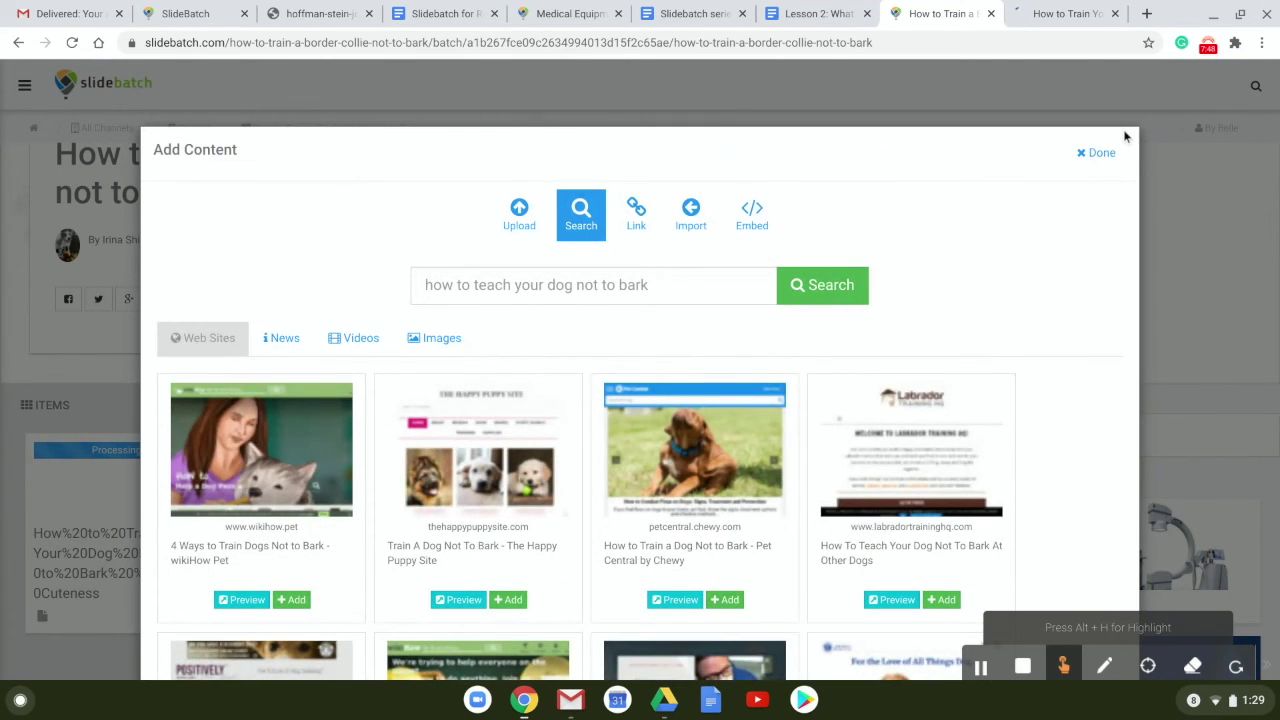
pyautogui.click(1100, 152)
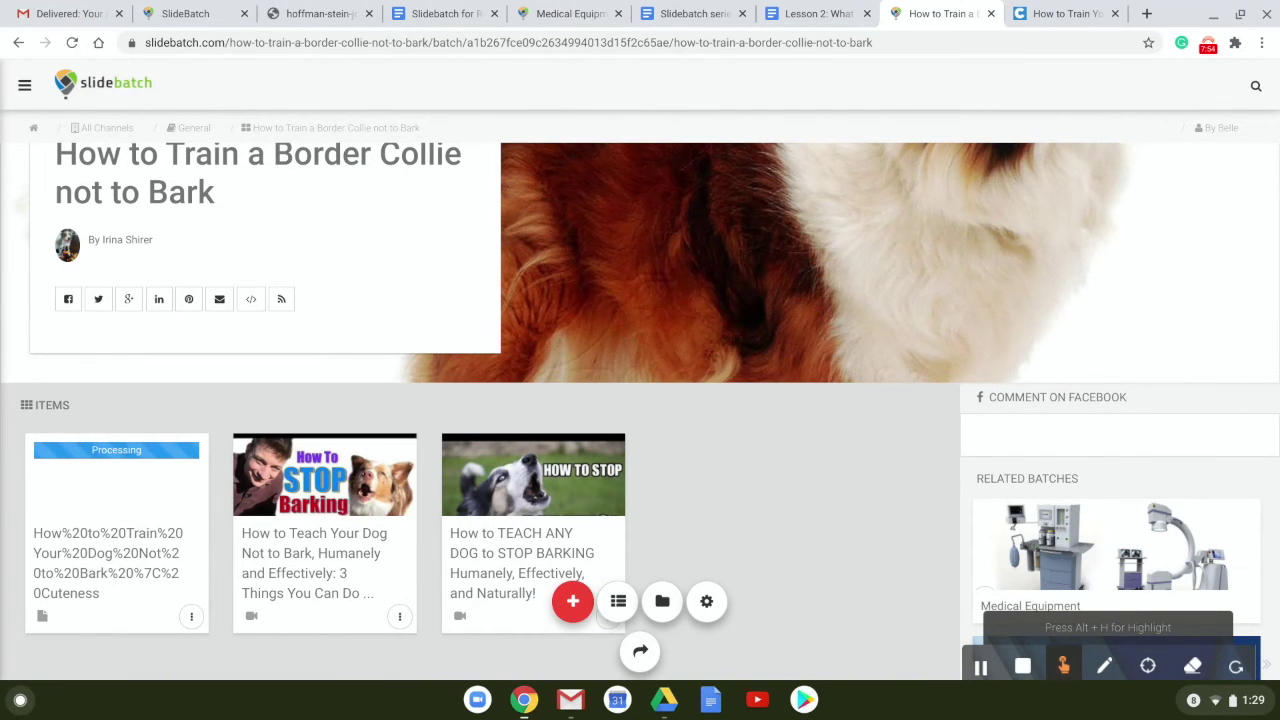
# Google 'how to teach your dog not to bark' in a new tab and scroll to The Happy Puppy Site result.
pyautogui.click(1148, 14)
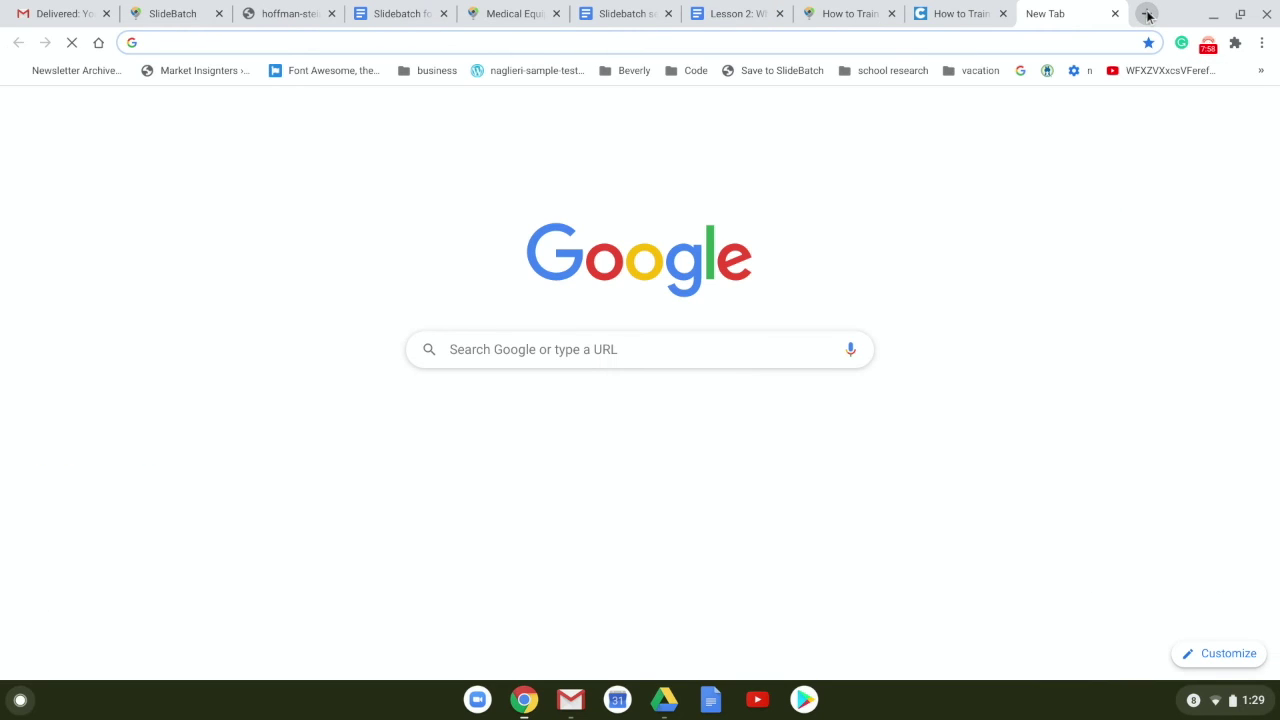
pyautogui.write('how')
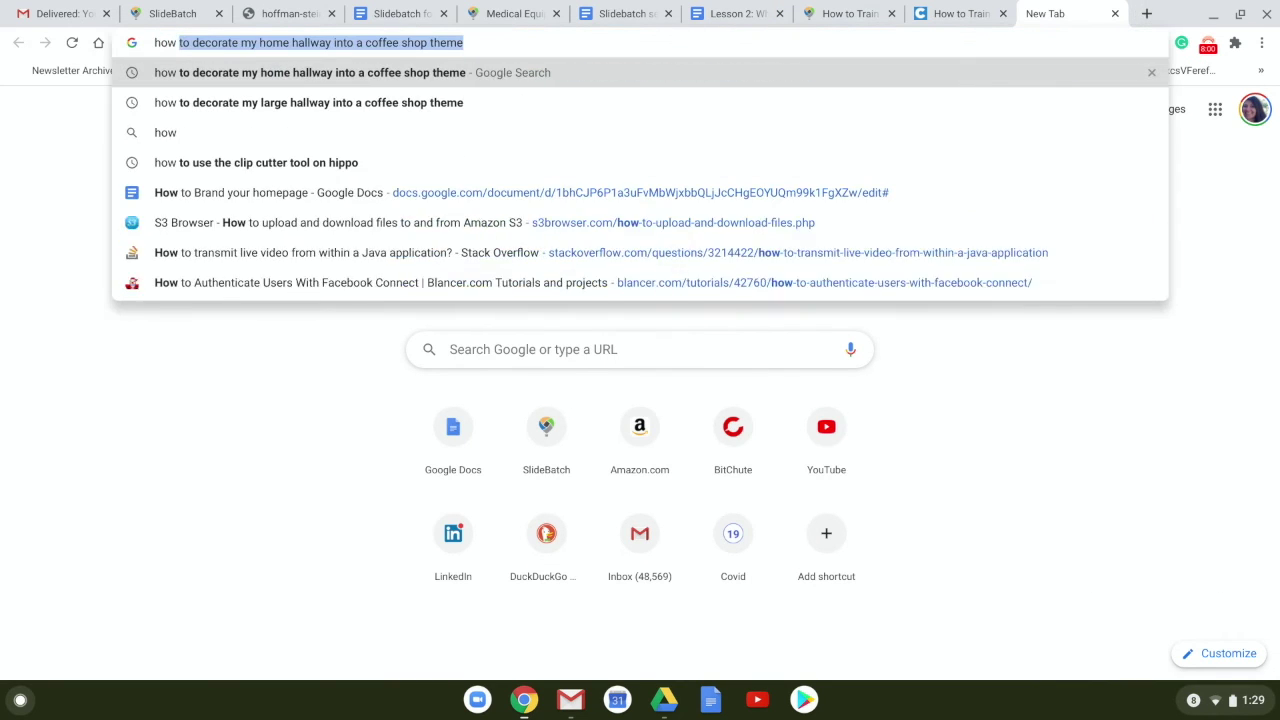
pyautogui.write(' to teaach')
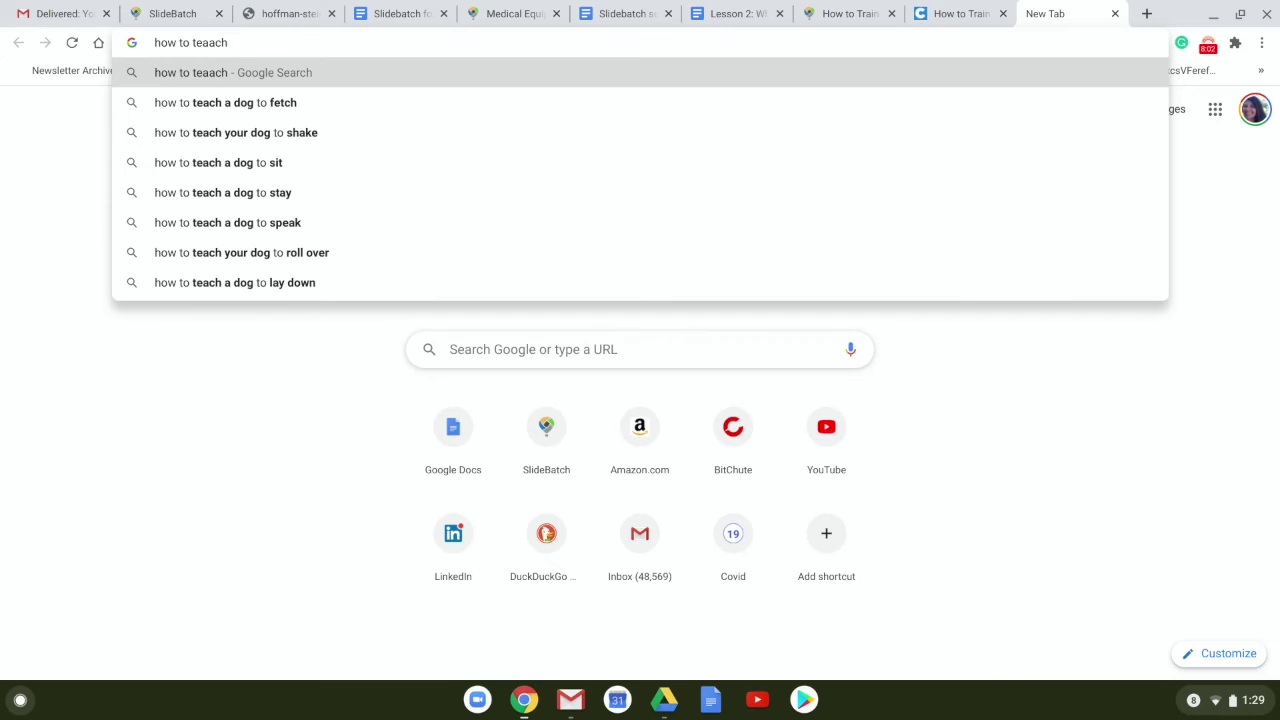
pyautogui.press('BackSpace')
pyautogui.press('BackSpace')
pyautogui.press('BackSpace')
pyautogui.write('ch y')
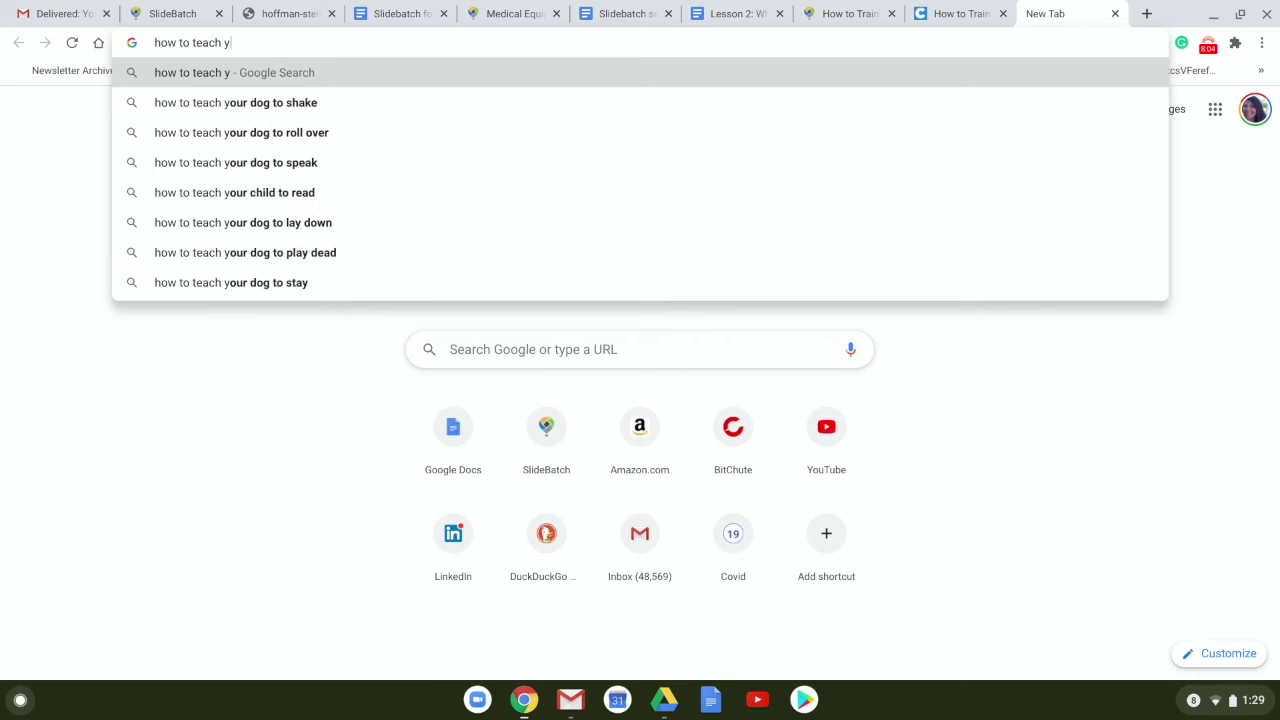
pyautogui.write('our dog not')
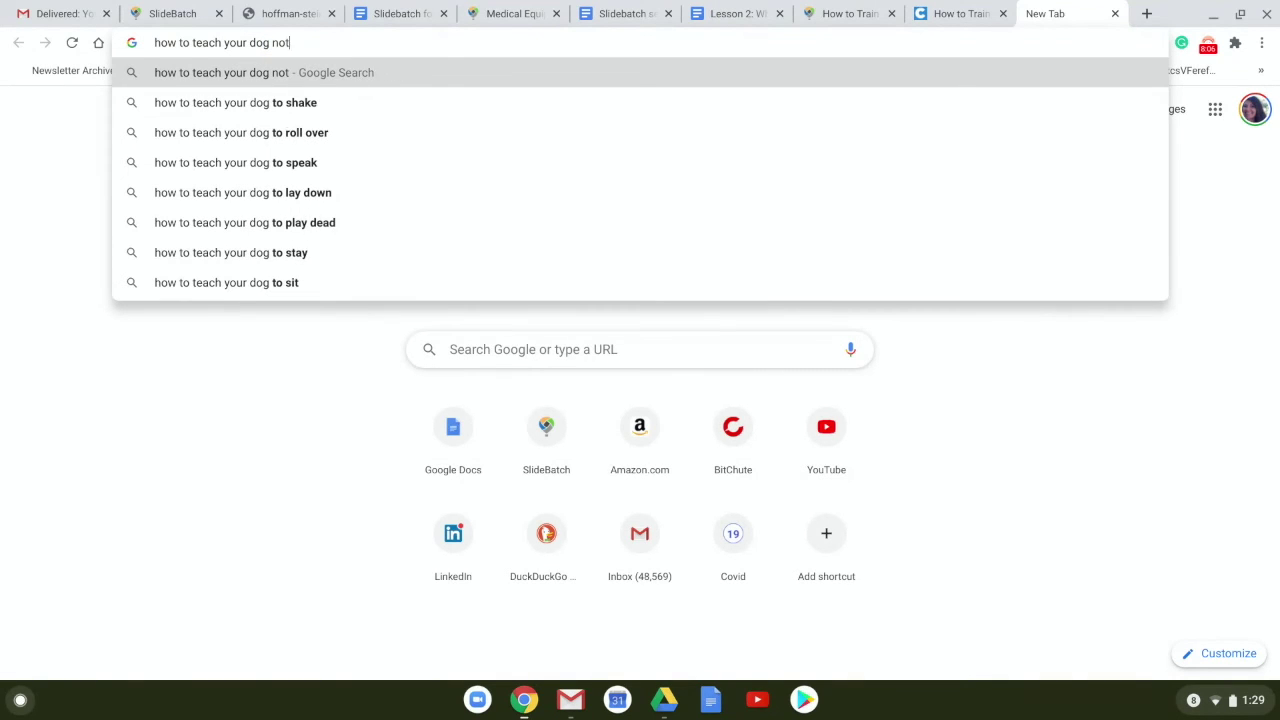
pyautogui.write(' to bark')
pyautogui.press('Return')
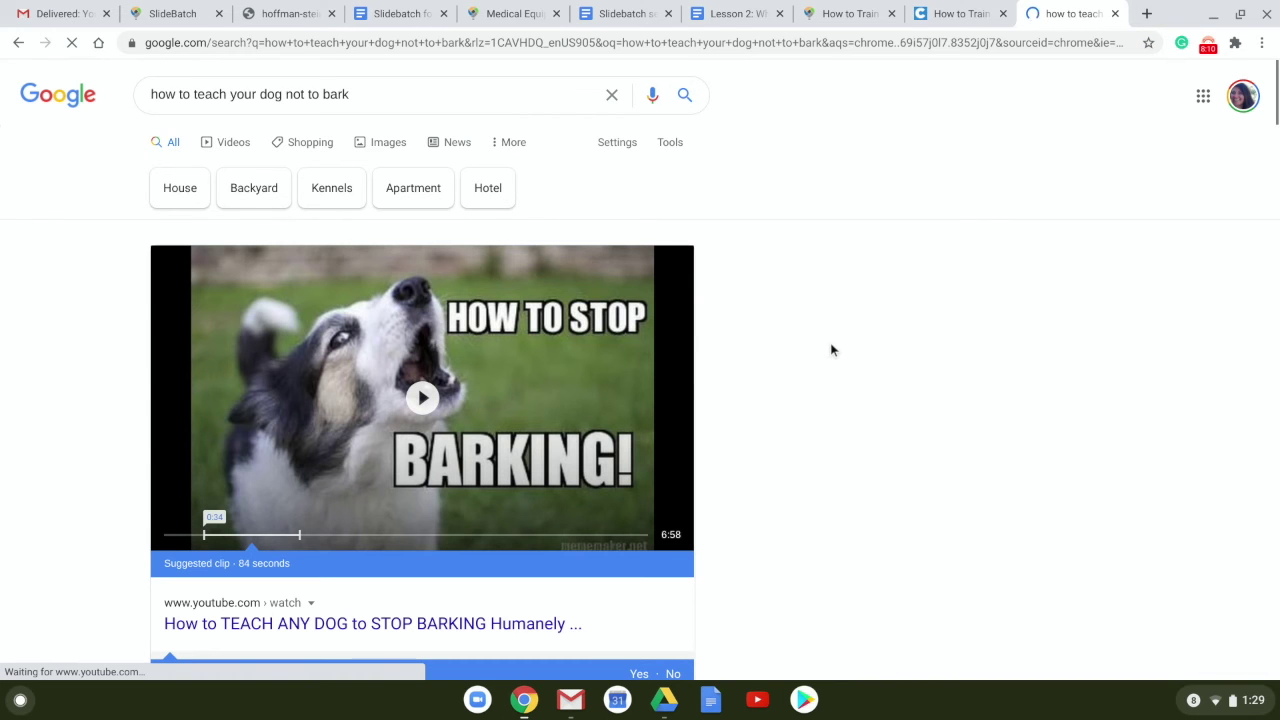
pyautogui.scroll(-10, 697, 373)
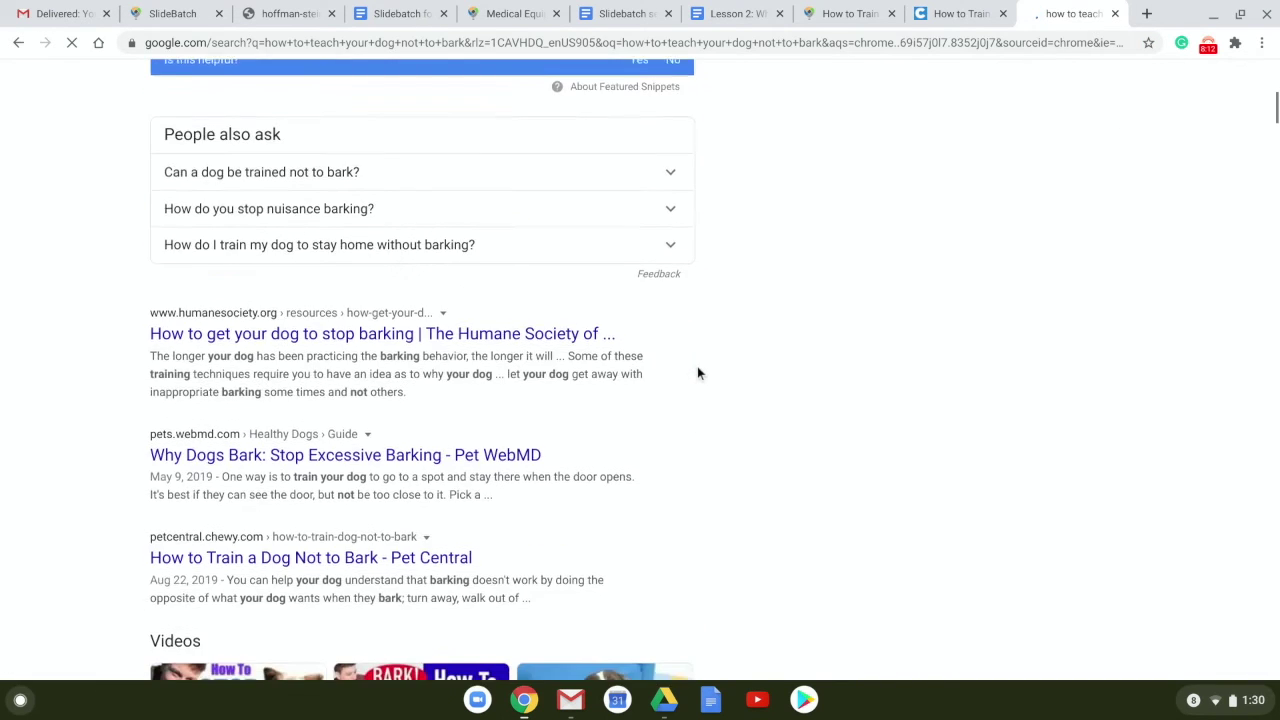
pyautogui.scroll(-5, 697, 370)
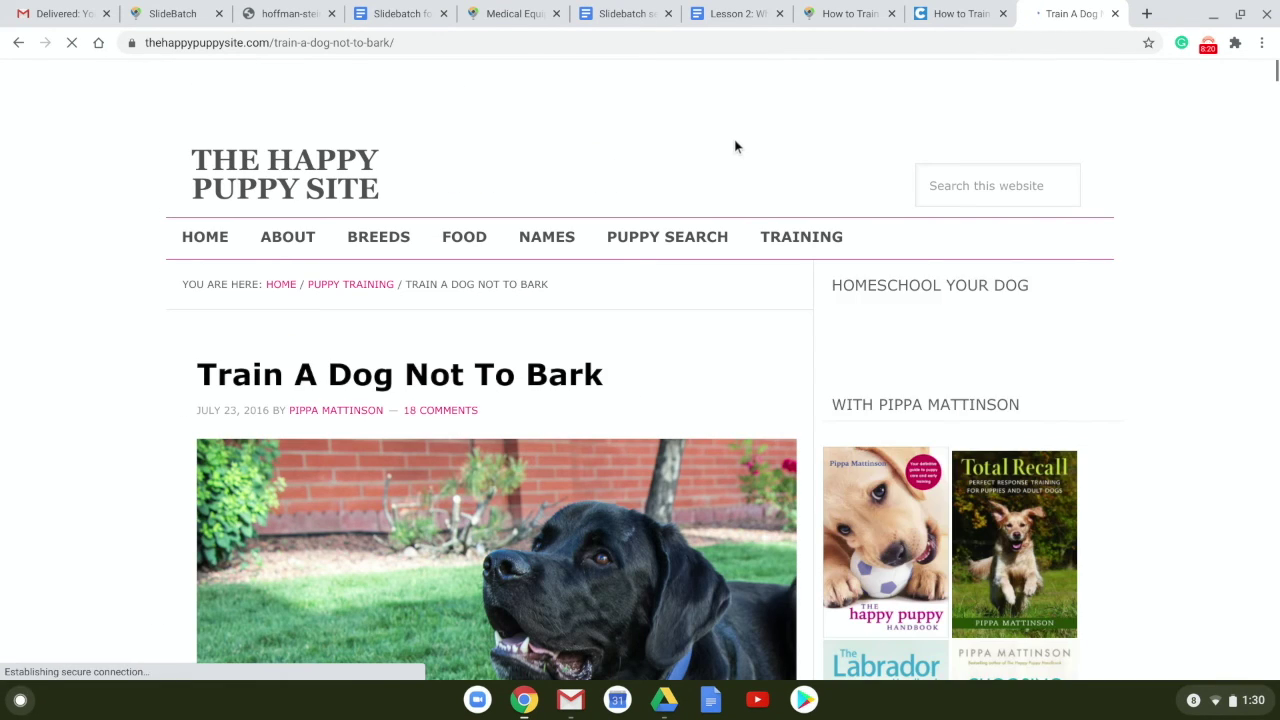
# Copy the Happy Puppy article's URL and switch back to the SlideBatch batch tab.
pyautogui.click(480, 42)
pyautogui.hotkey('ctrl', 'c')
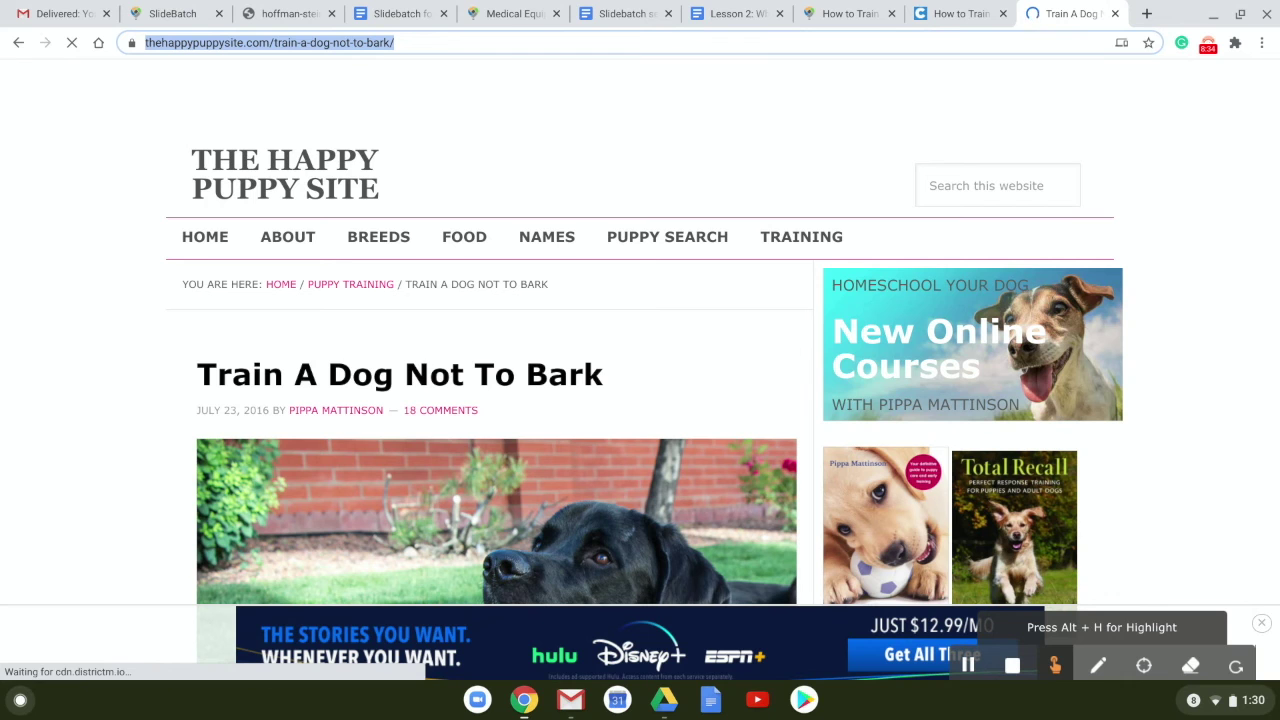
pyautogui.click(836, 17)
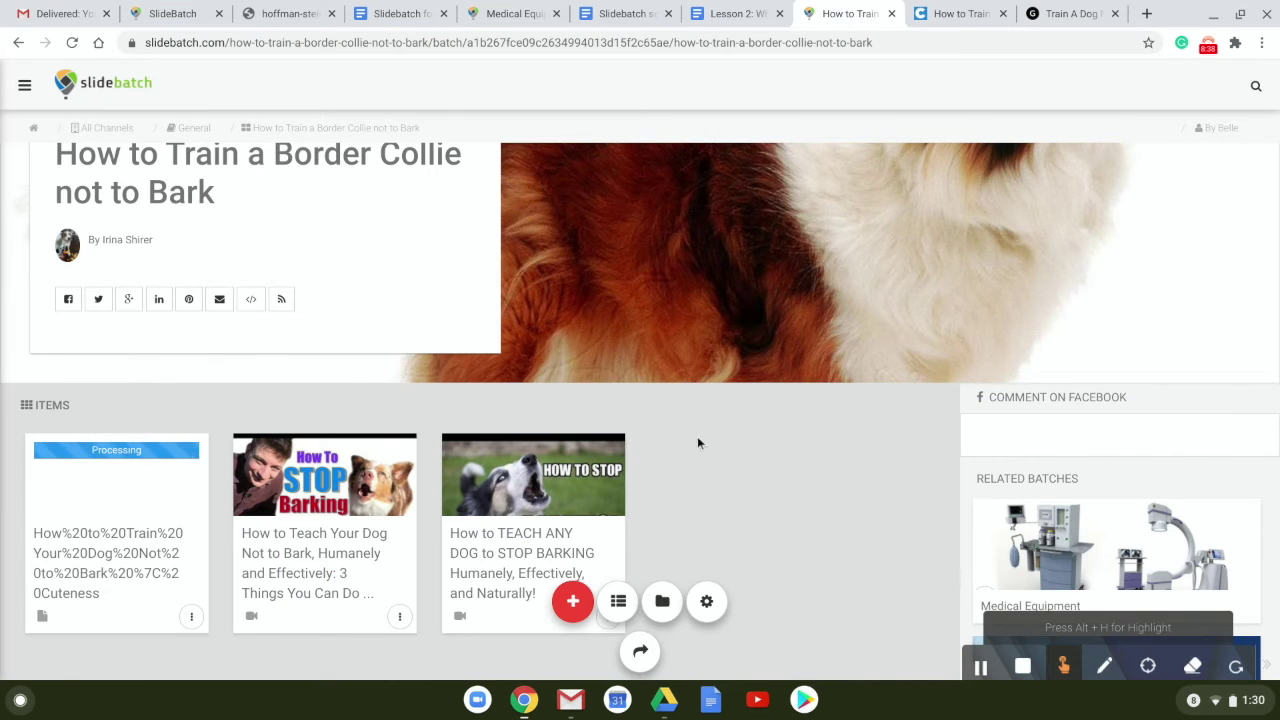
# Add the copied Happy Puppy 'Train A Dog Not To Bark' URL to the batch as a Link item.
pyautogui.click(571, 603)
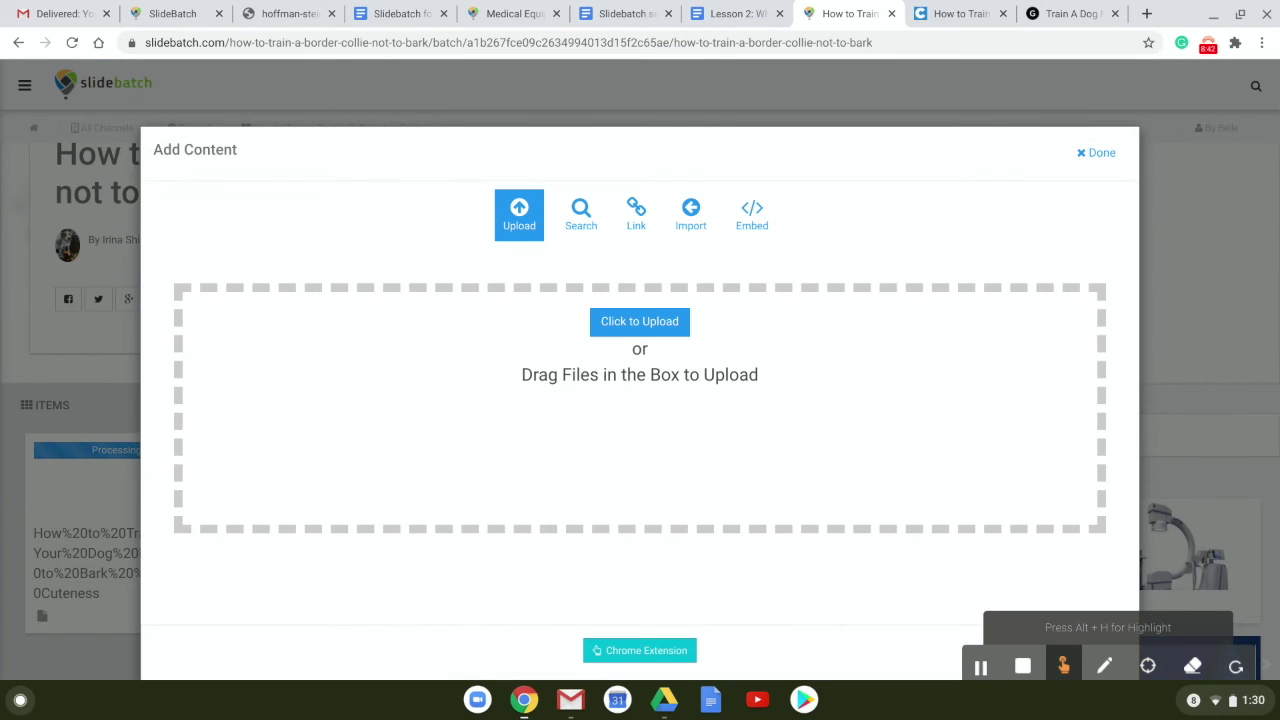
pyautogui.click(636, 212)
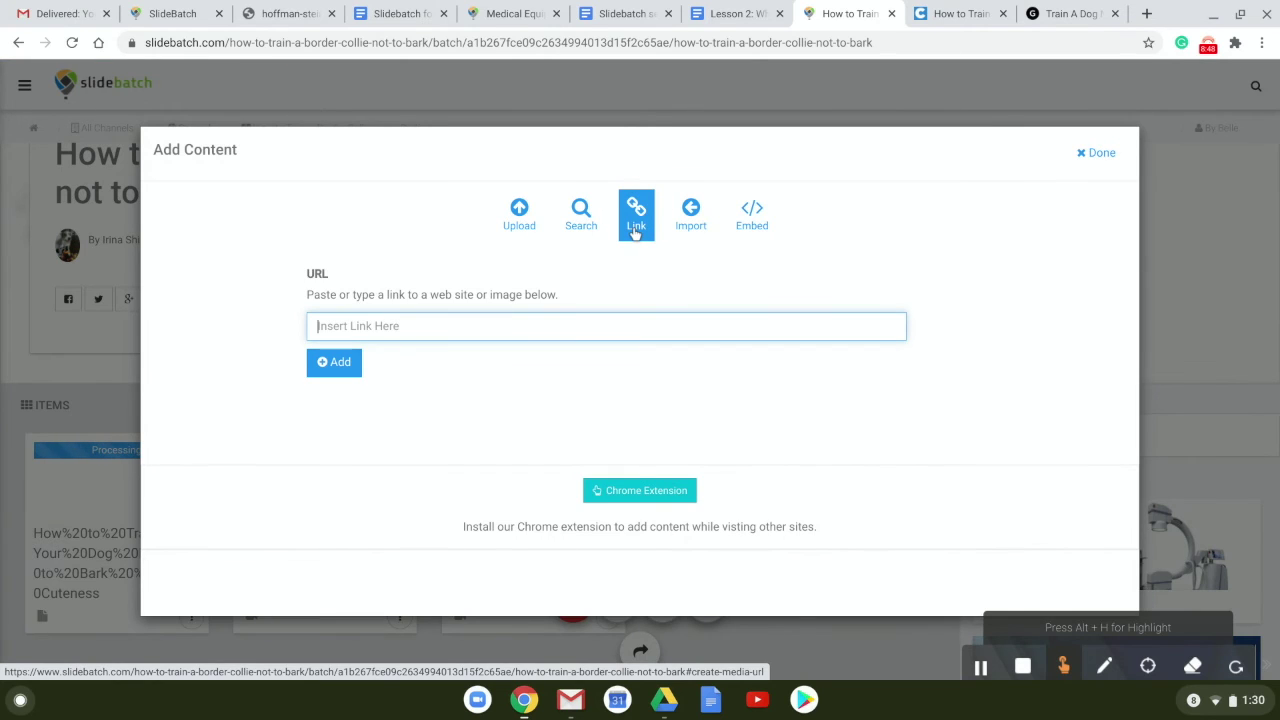
pyautogui.hotkey('ctrl', 'v')
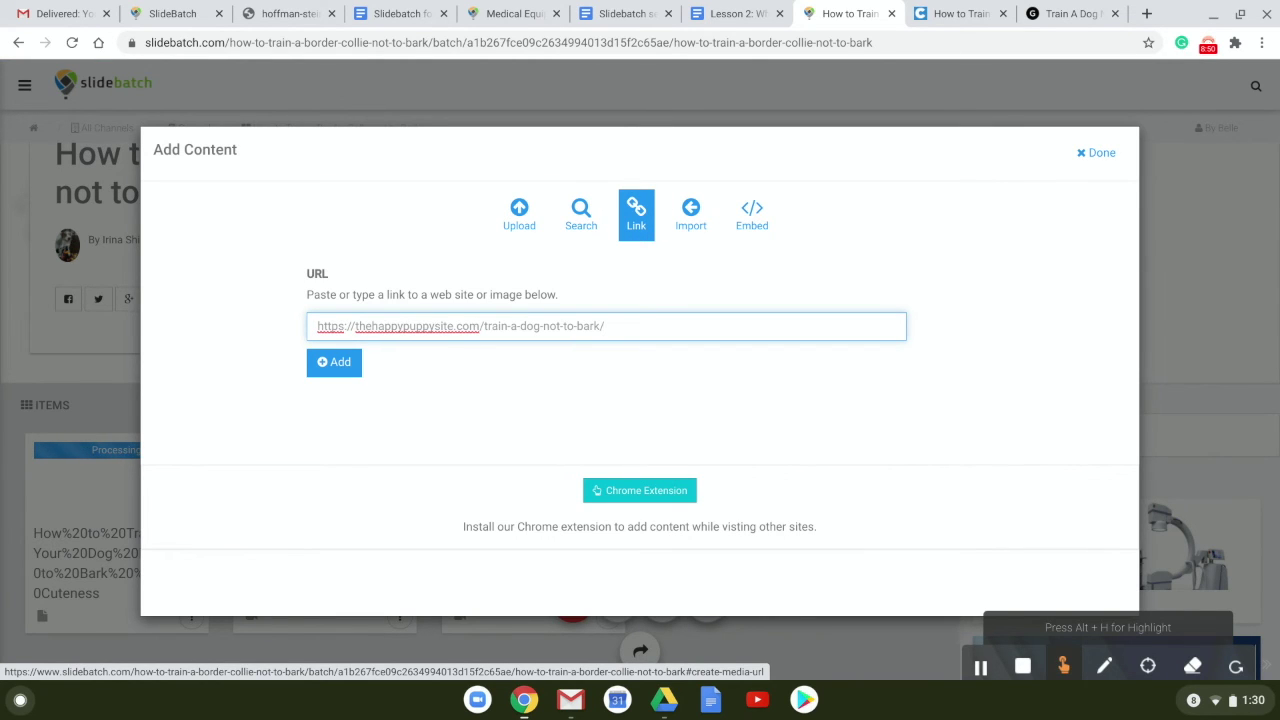
pyautogui.click(342, 364)
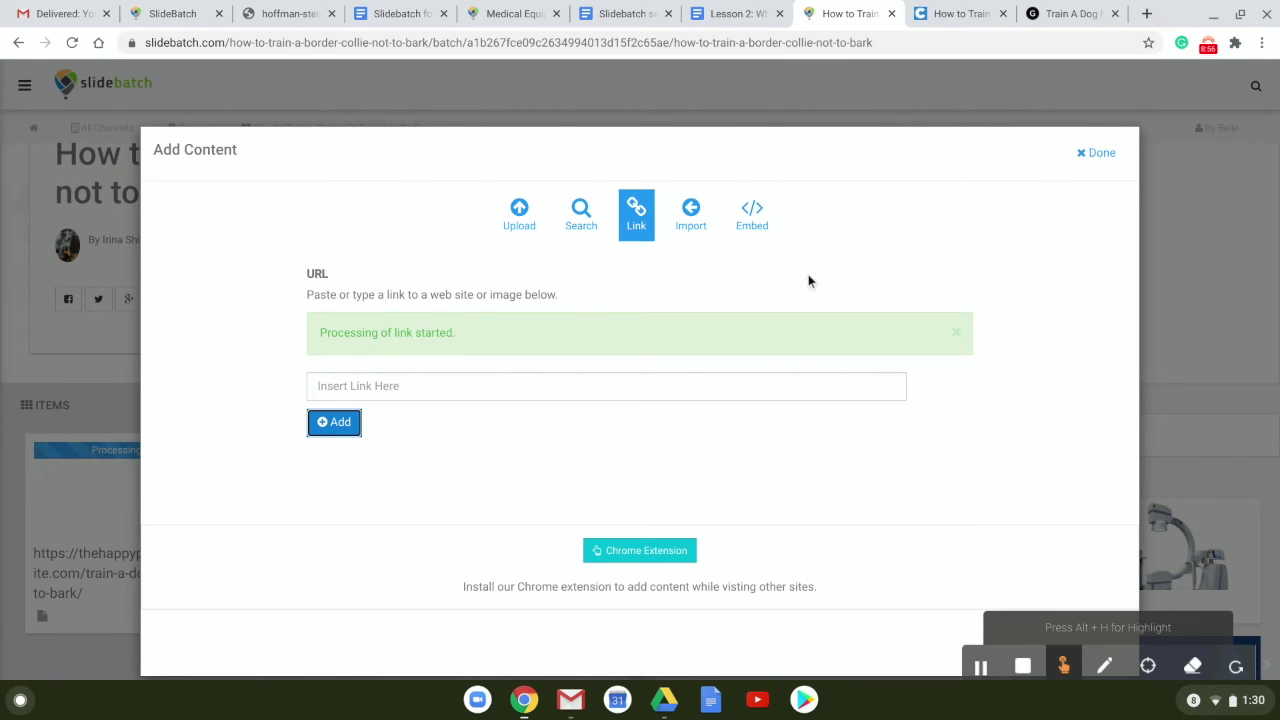
# Close Add Content and reload the batch to update the new Happy Puppy item.
pyautogui.click(1099, 154)
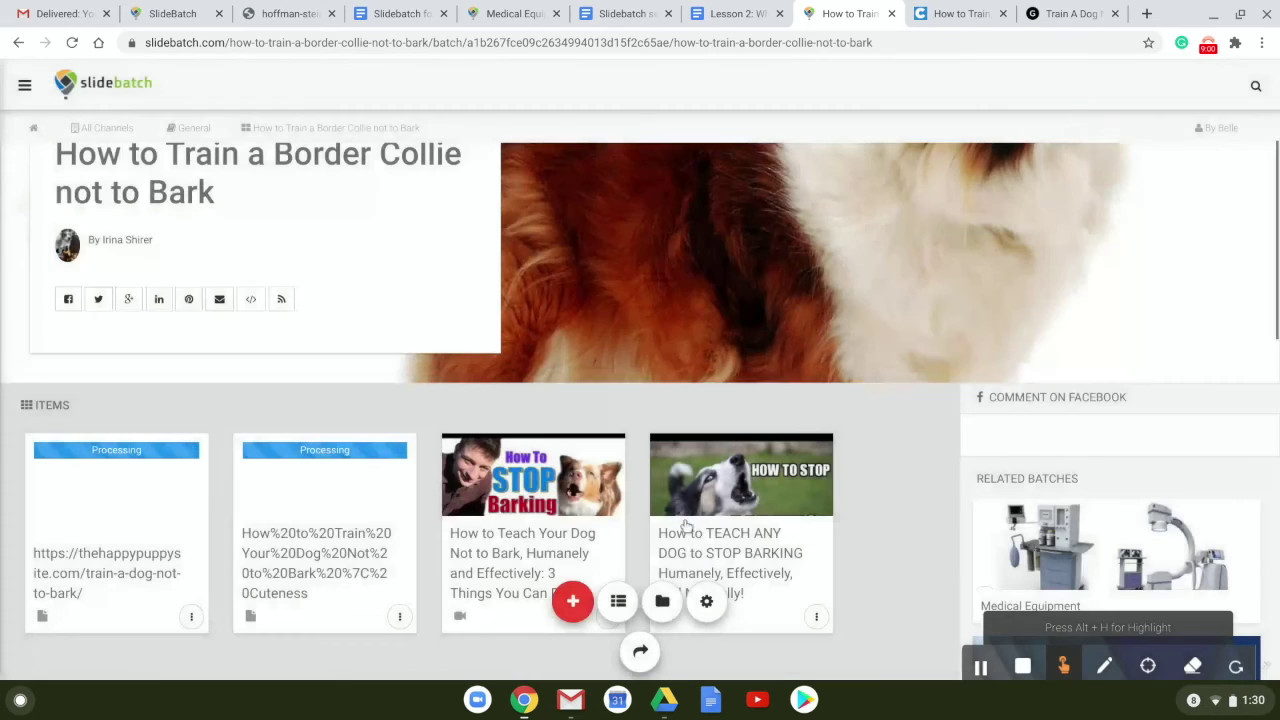
pyautogui.scroll(3, 760, 558)
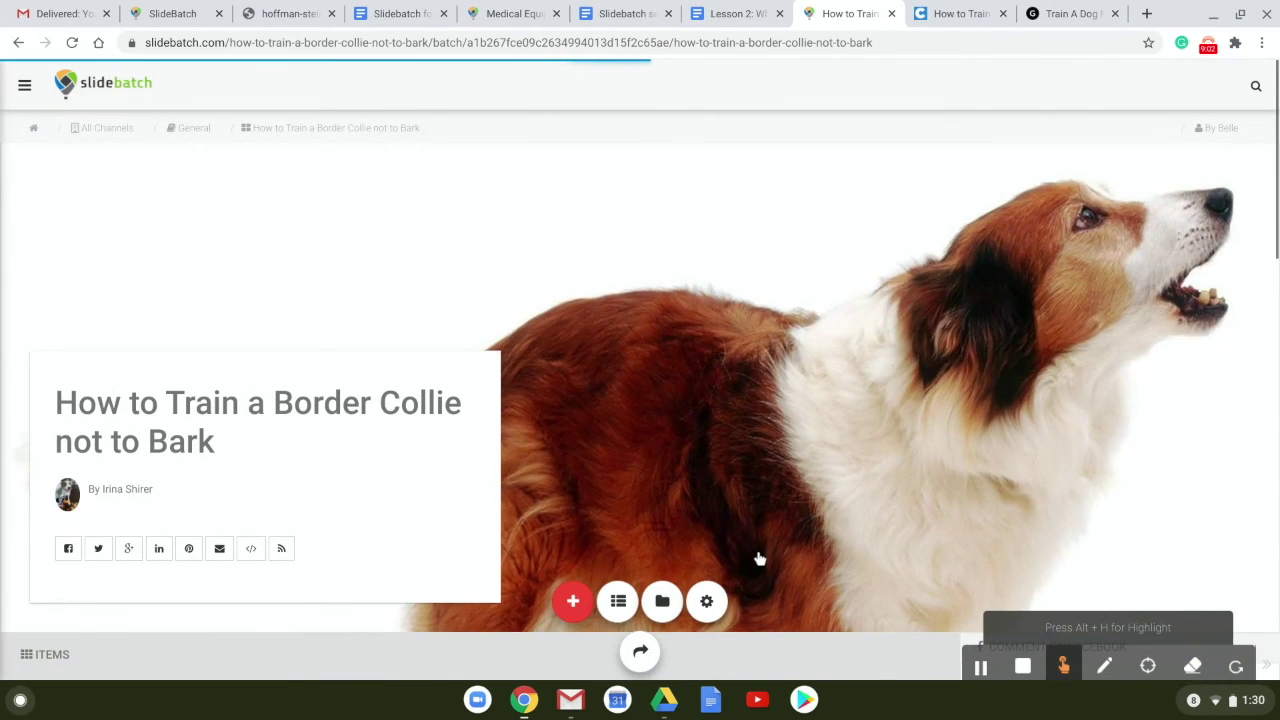
pyautogui.click(72, 44)
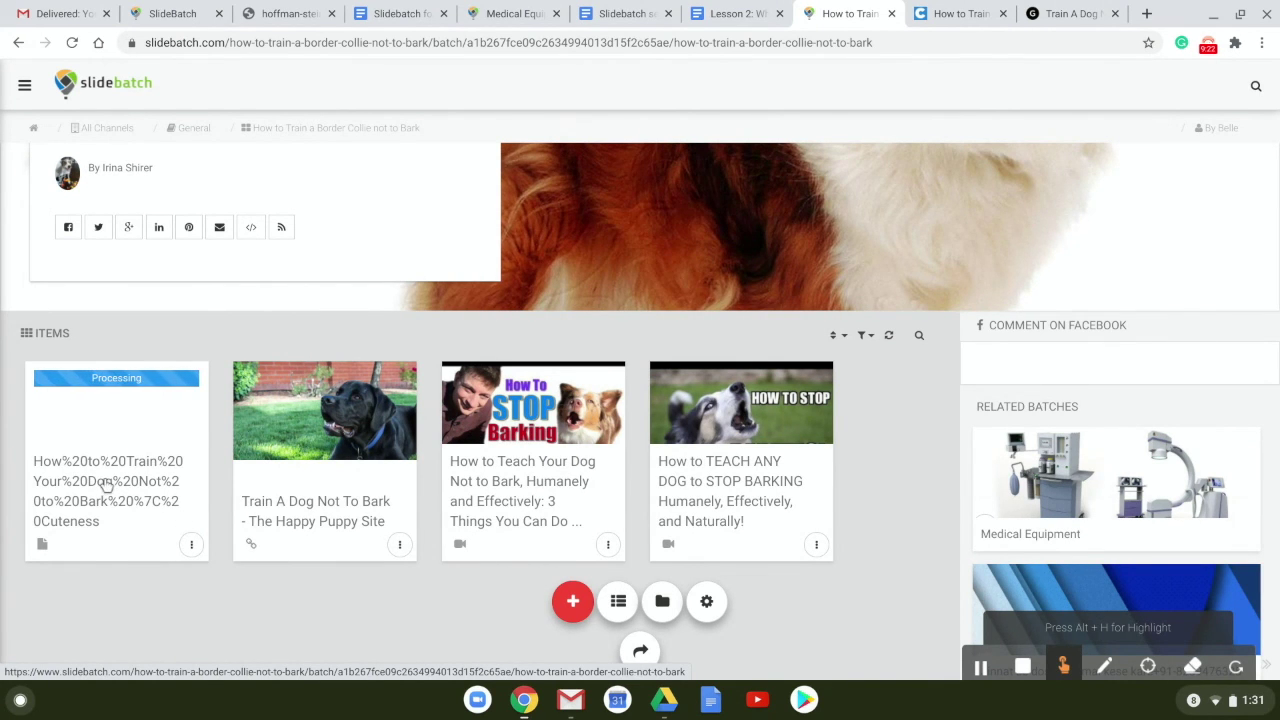
pyautogui.scroll(2, 135, 482)
pyautogui.scroll(1, 135, 479)
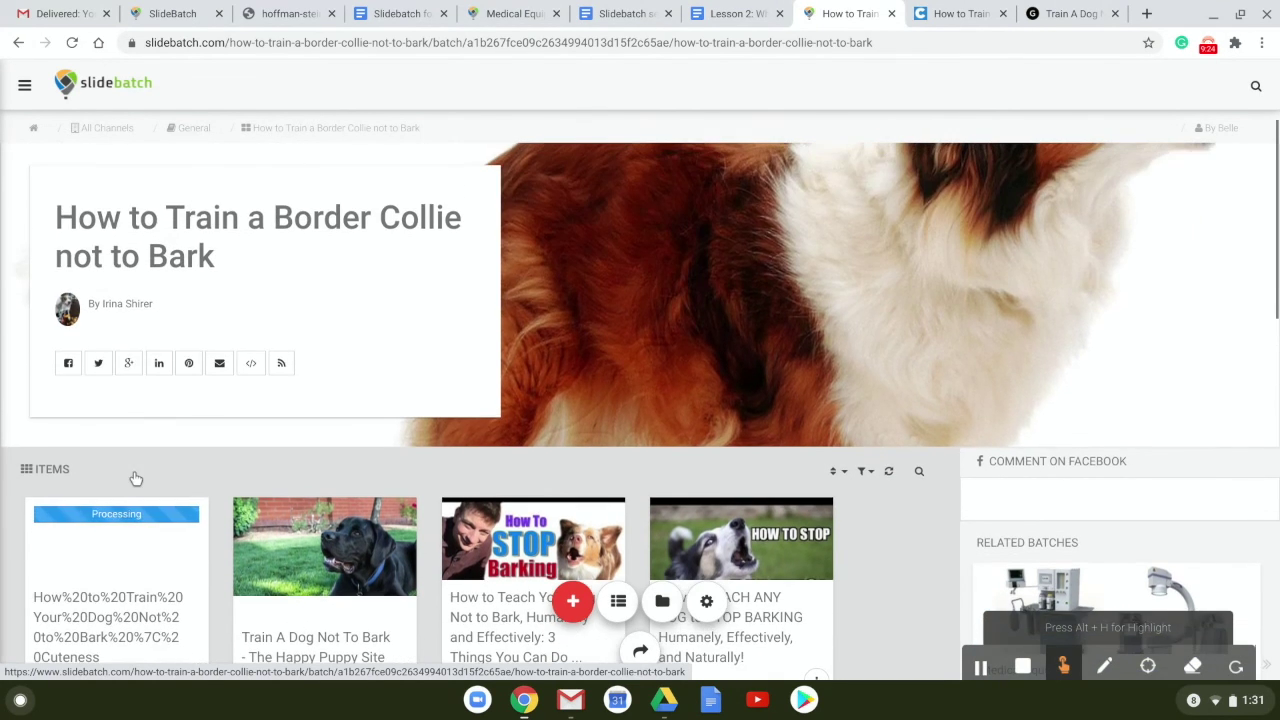
pyautogui.scroll(3, 131, 474)
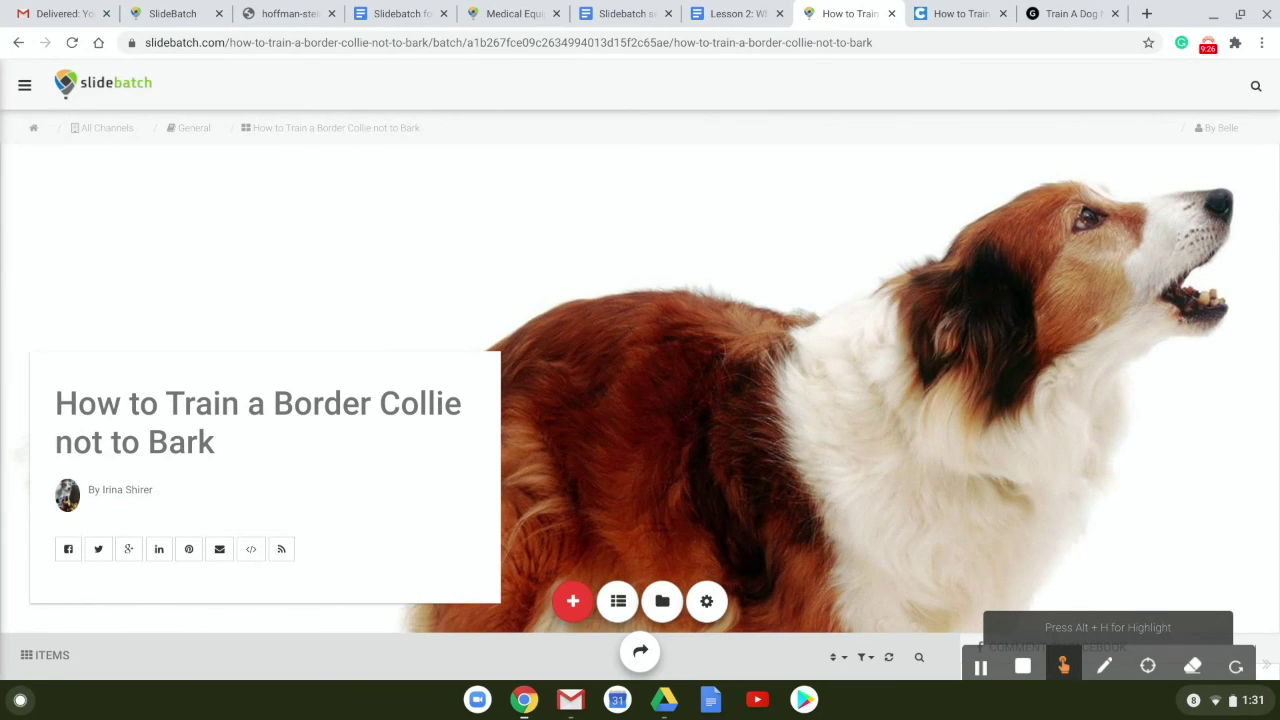
# Reload again to check the finished 'Train A Dog Not To Bark' item, then go back to the series.
pyautogui.click(74, 44)
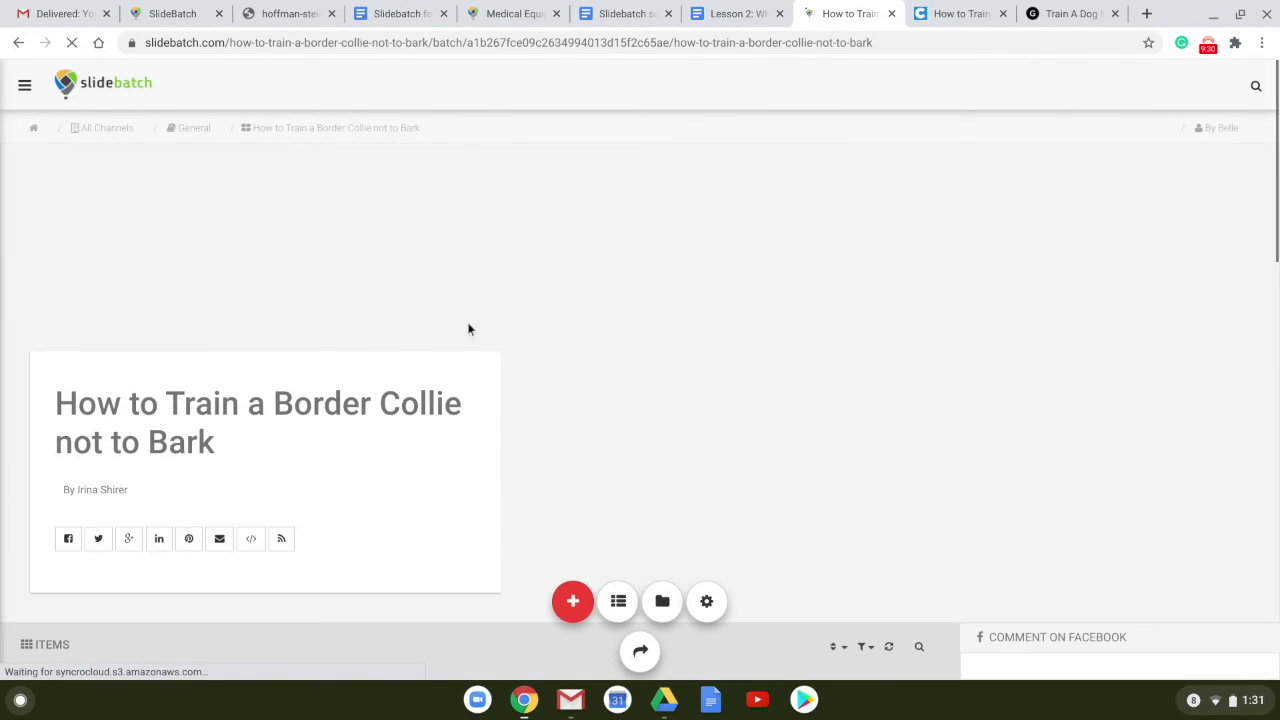
pyautogui.scroll(-3, 640, 400)
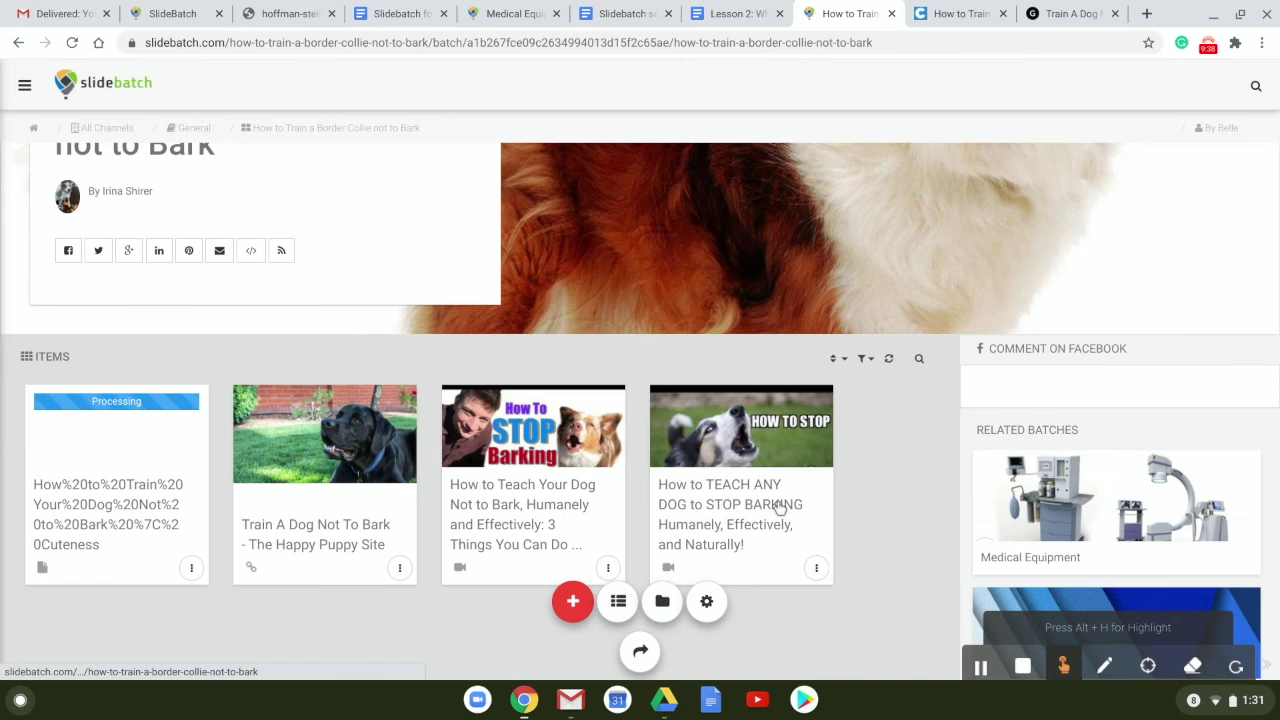
pyautogui.scroll(3, 777, 506)
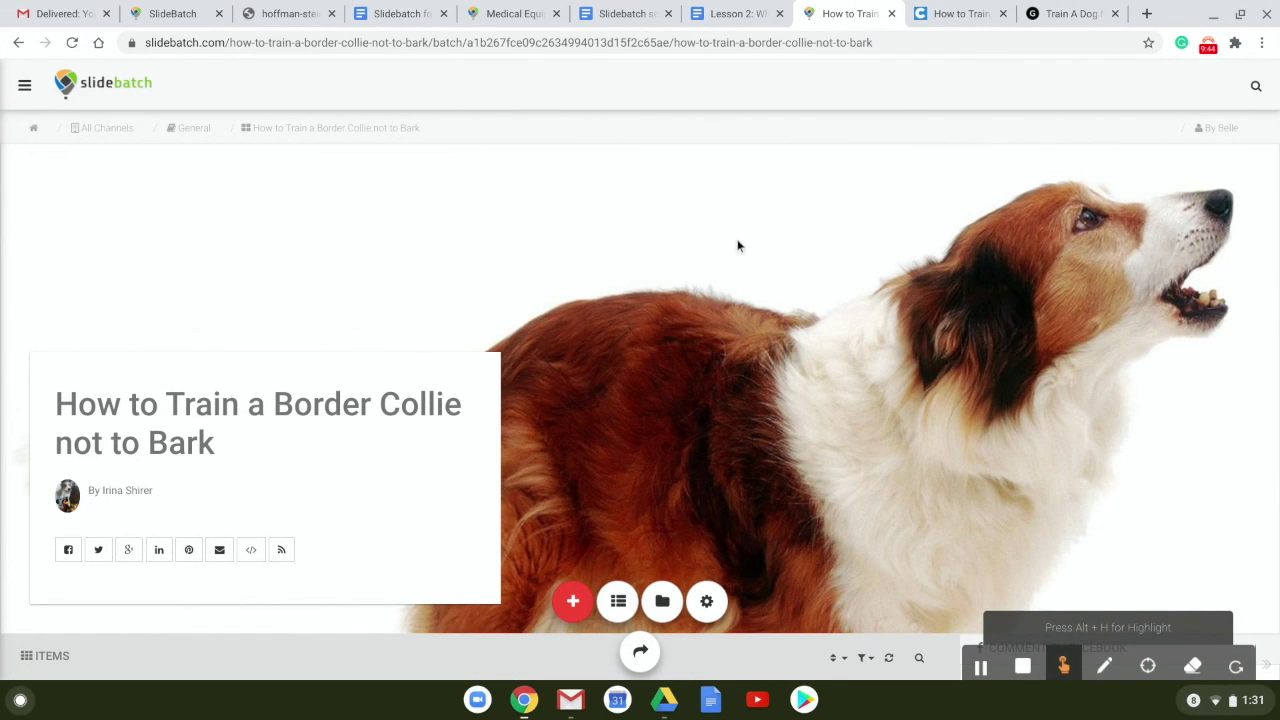
pyautogui.click(334, 133)
pyautogui.click(17, 44)
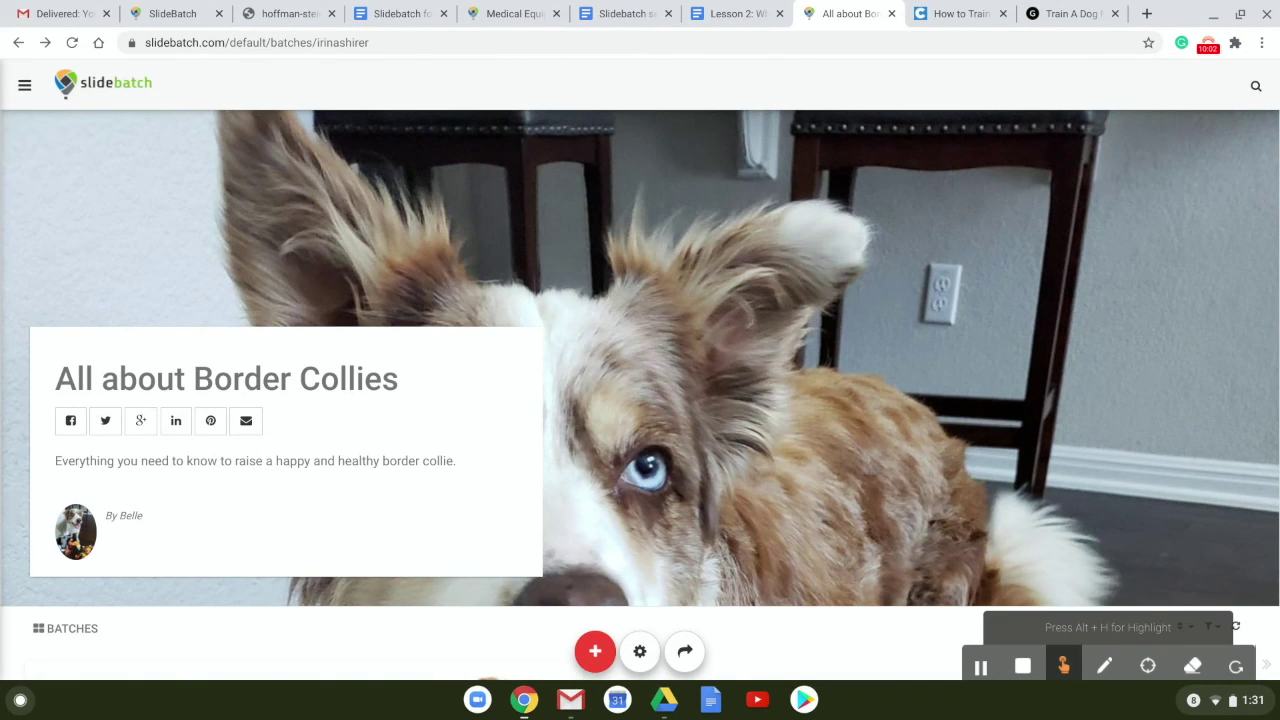
# Find and open the barking-collie batch card under Batches, then follow the 'By' author link.
pyautogui.scroll(-3, 1056, 445)
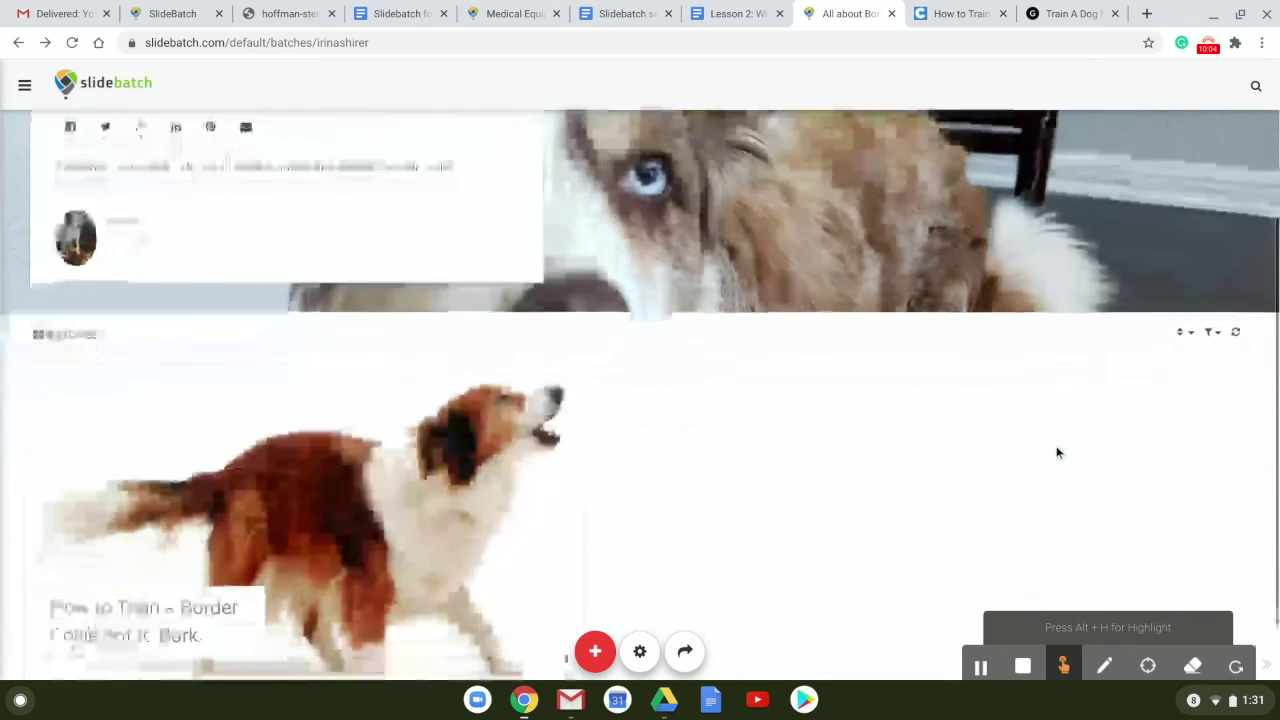
pyautogui.scroll(-1, 1056, 453)
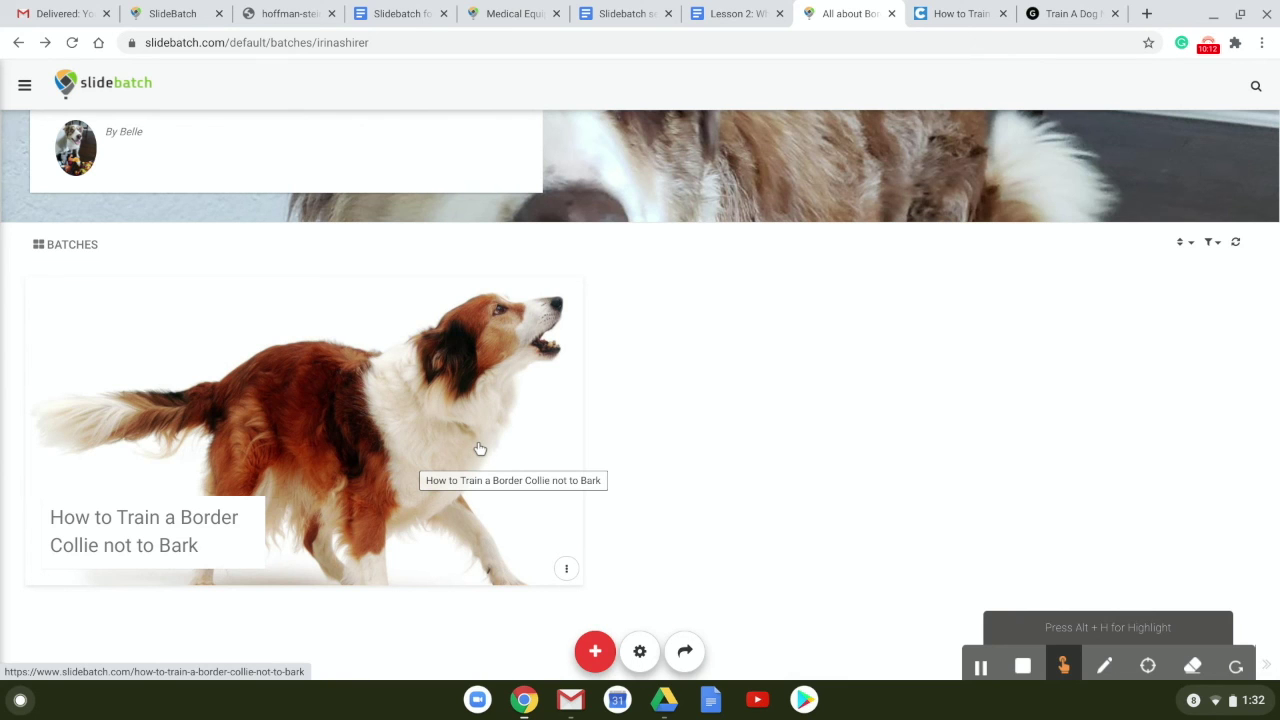
pyautogui.click(335, 447)
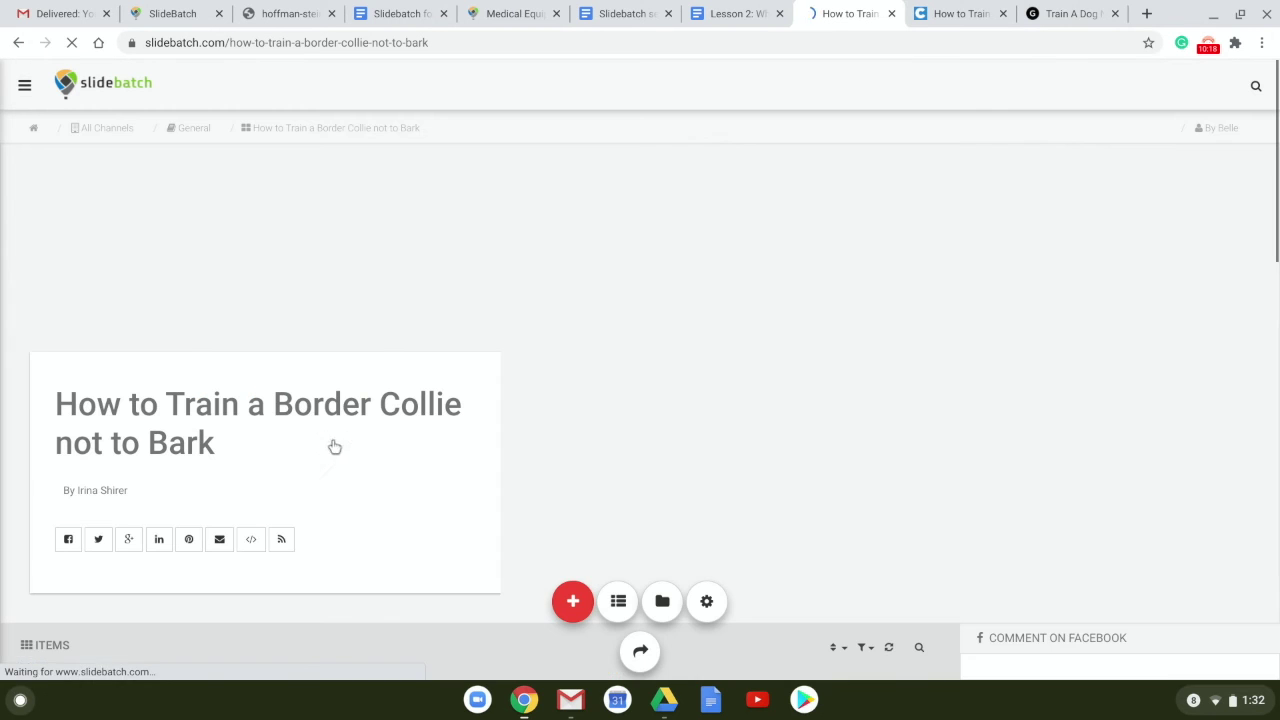
pyautogui.scroll(-5, 503, 414)
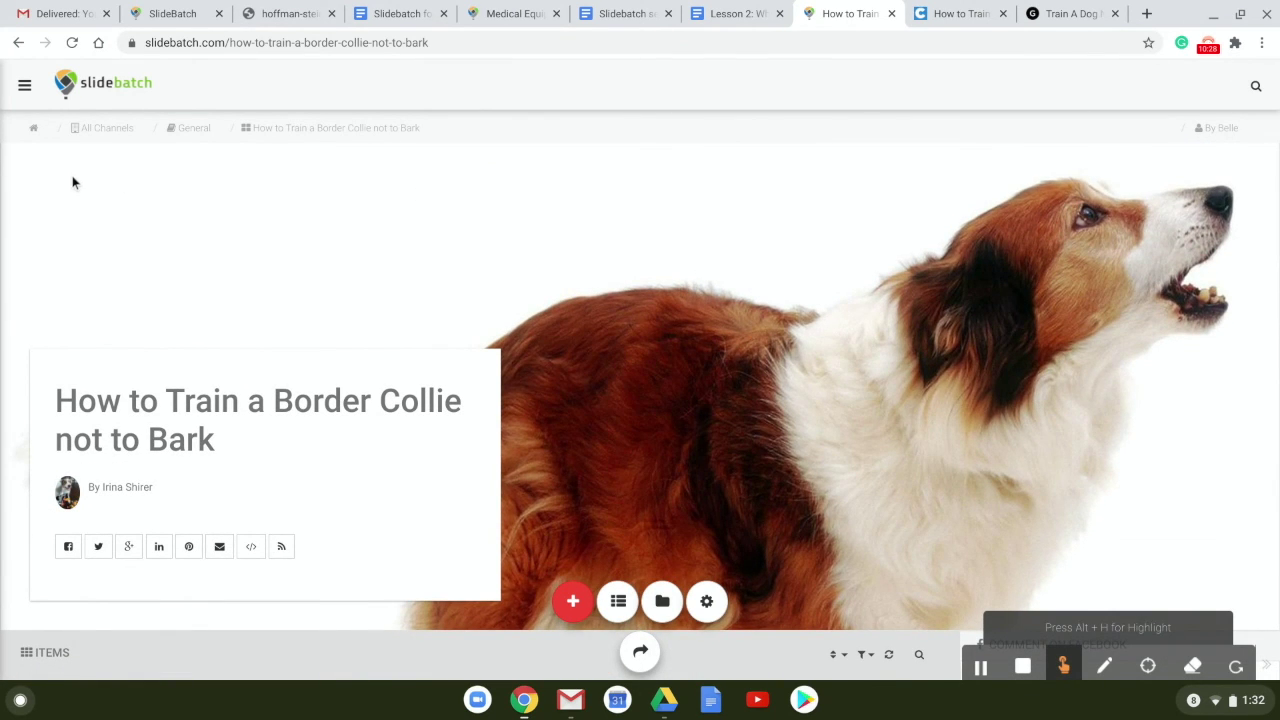
pyautogui.click(1219, 130)
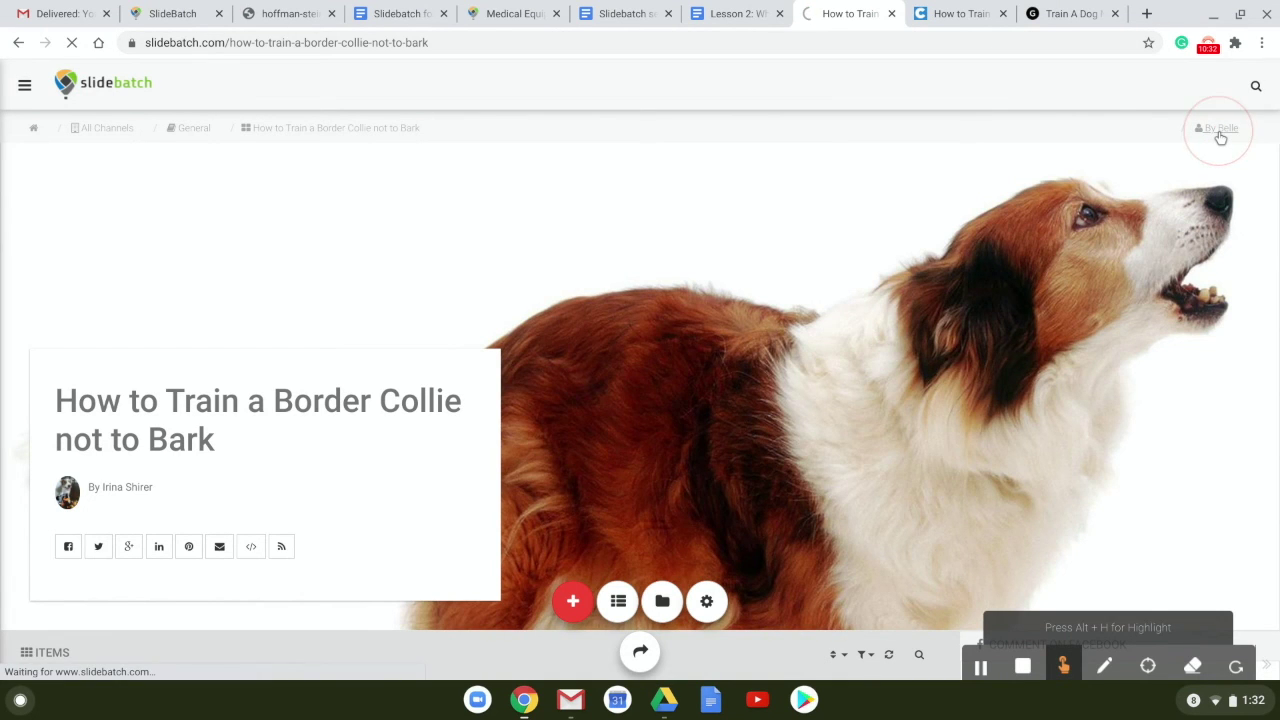